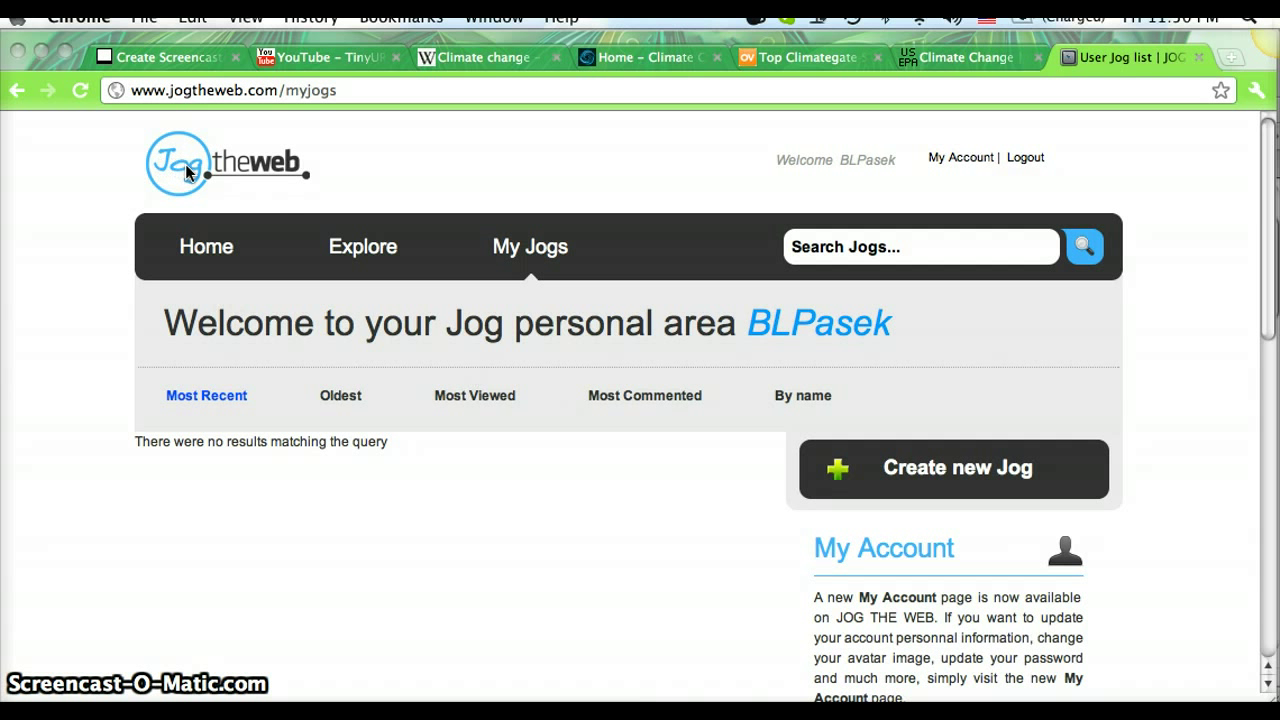
Create 'Climate Change Jog', described 'Information on climate change from various viewpoints.', tagged Education and Science & Technology.
click(957, 480)
click(957, 480)
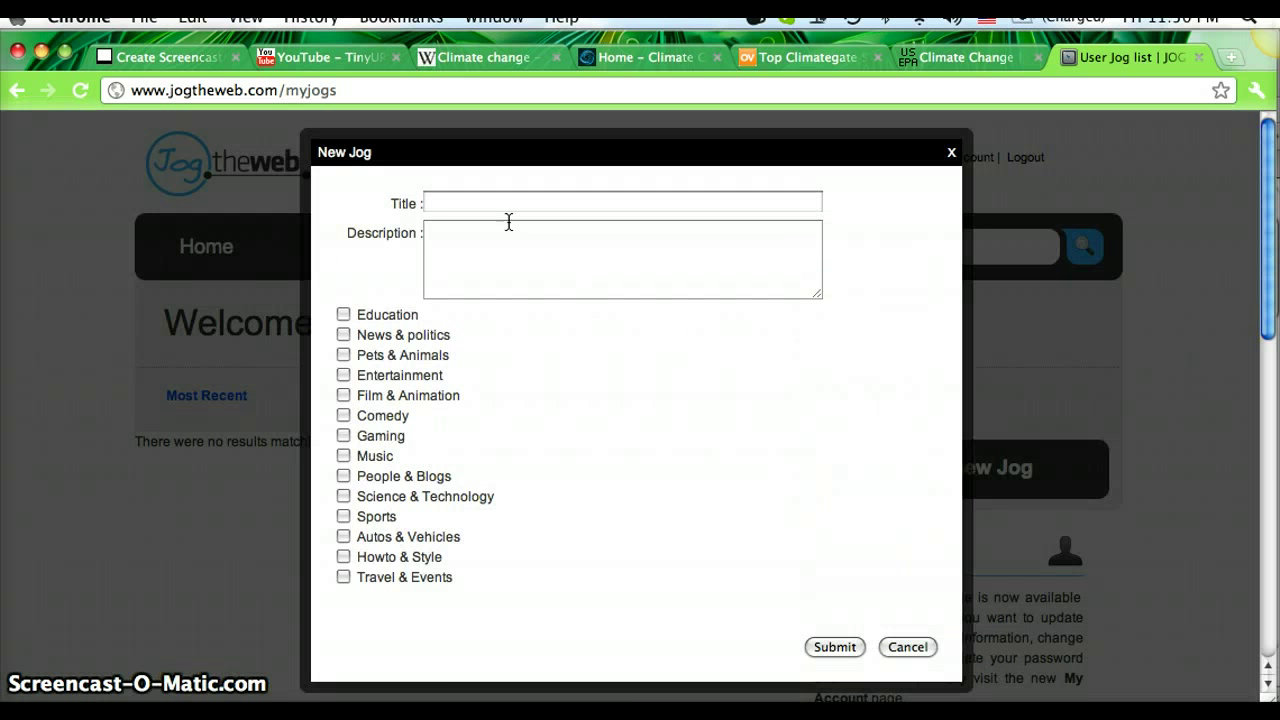
click(456, 202)
text(Climate Change )
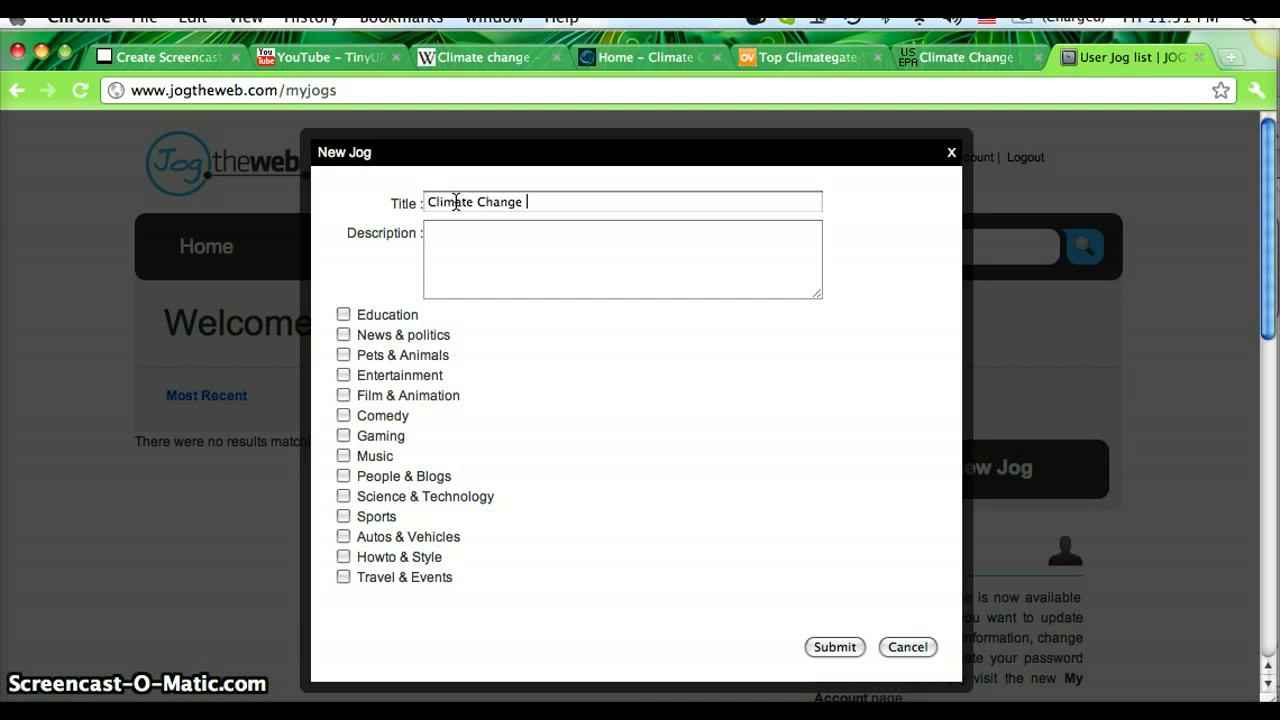
text(Jog)
text(Information o)
text(n climate c)
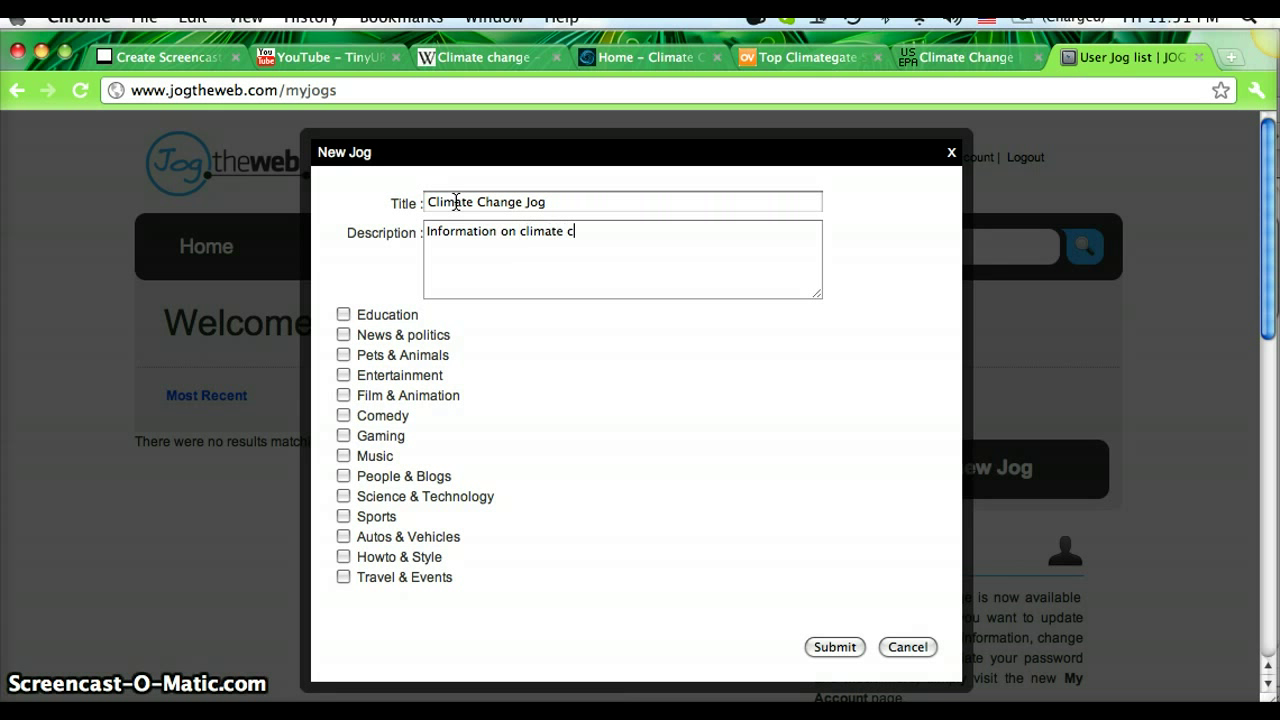
text(hange from various viewpoints.)
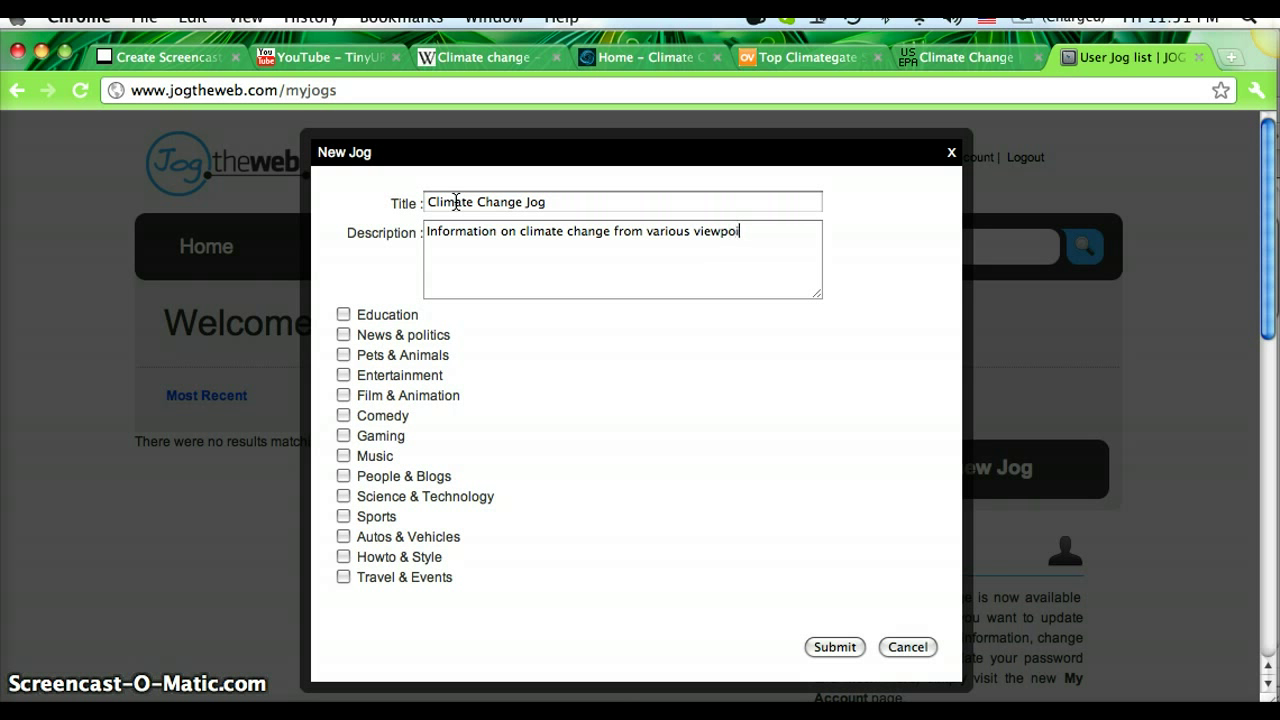
click(343, 314)
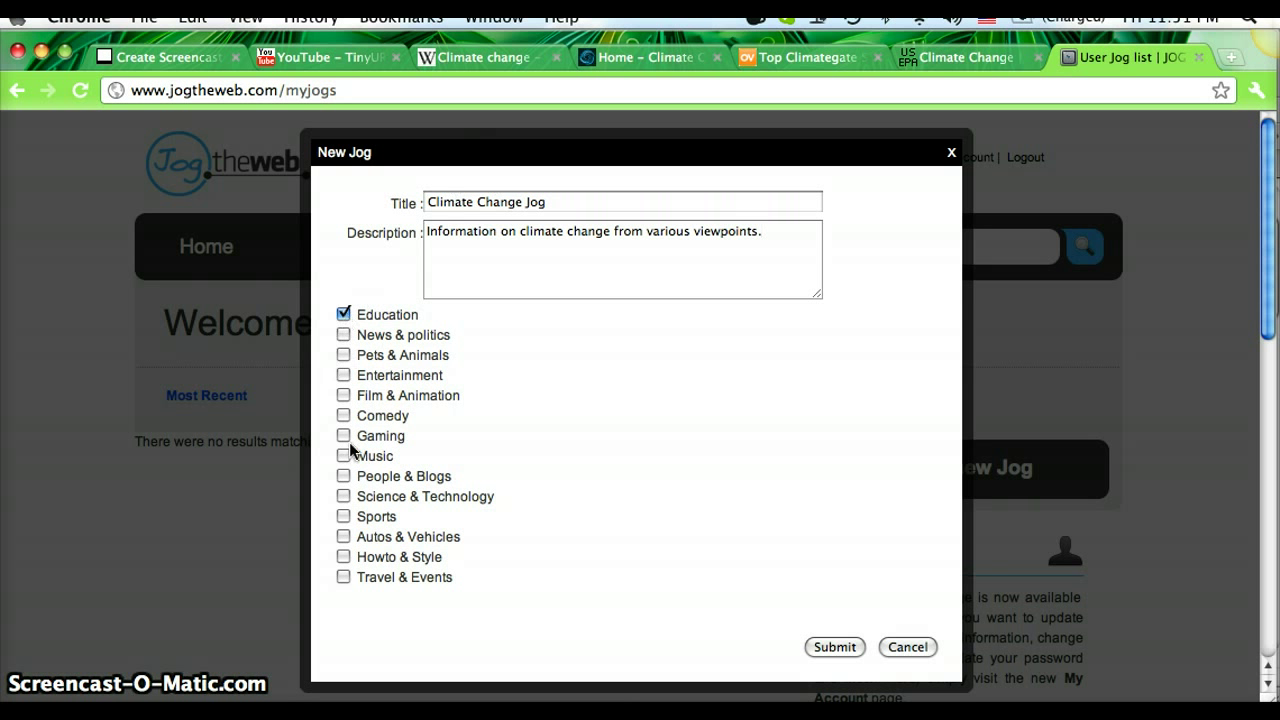
click(345, 496)
click(838, 646)
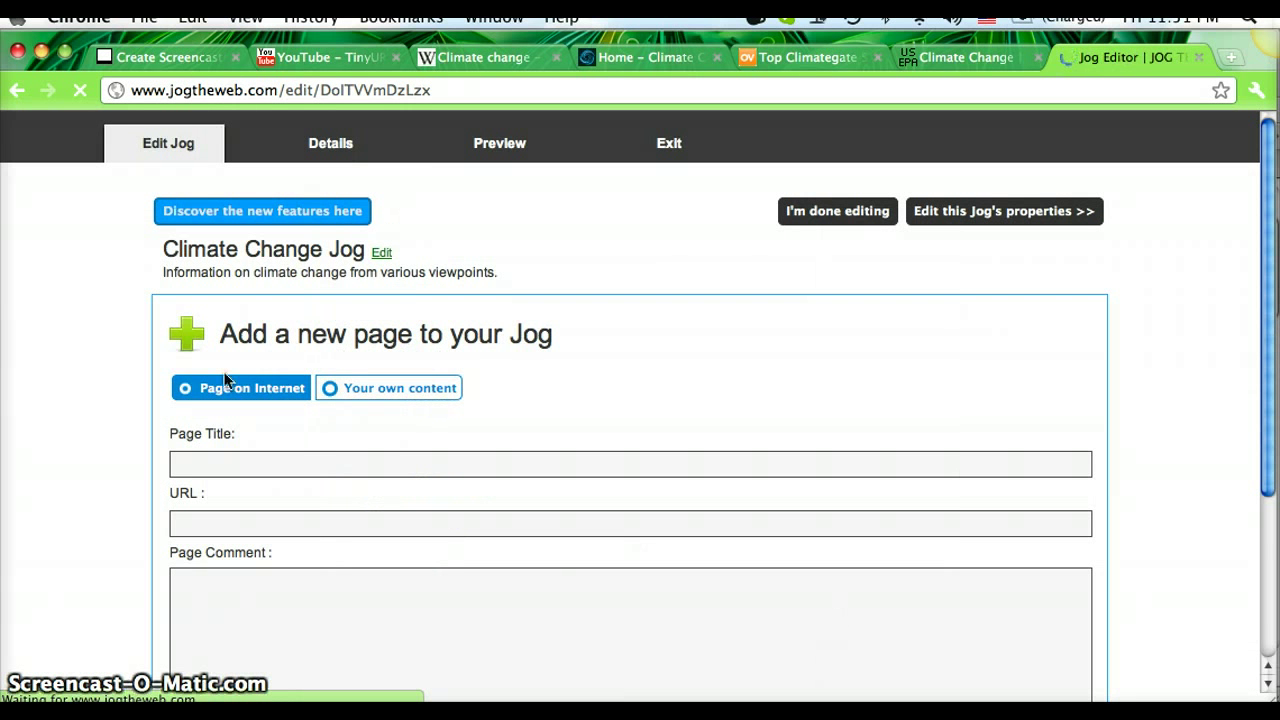
Copy the web address of the Wikipedia climate change article.
scroll(550, 313, down, 1)
scroll(550, 313, down, 1)
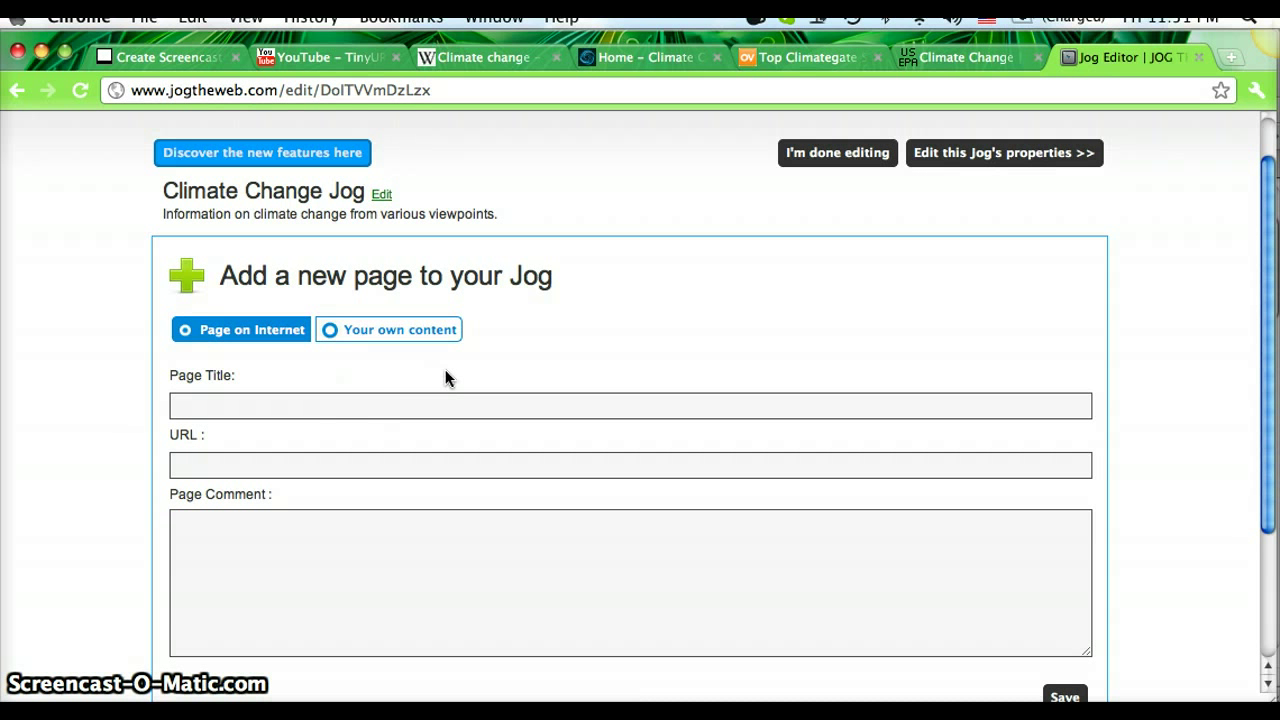
click(451, 59)
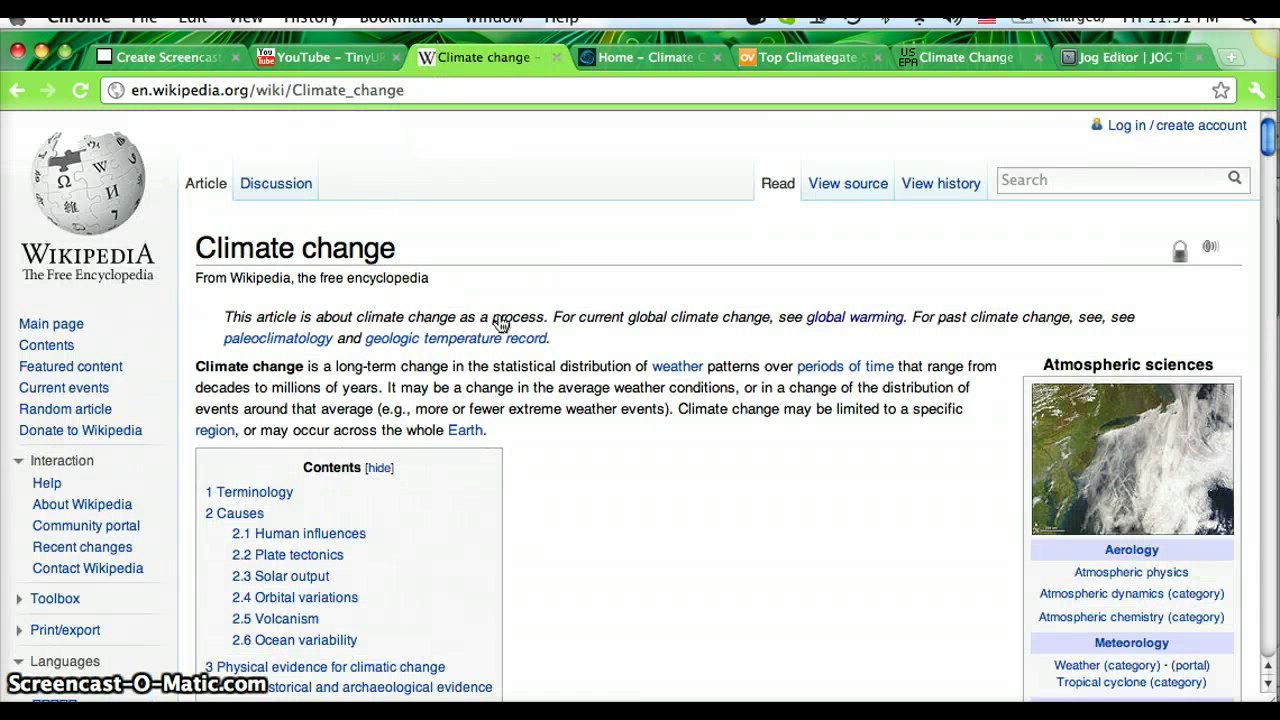
click(414, 90)
key(super+c)
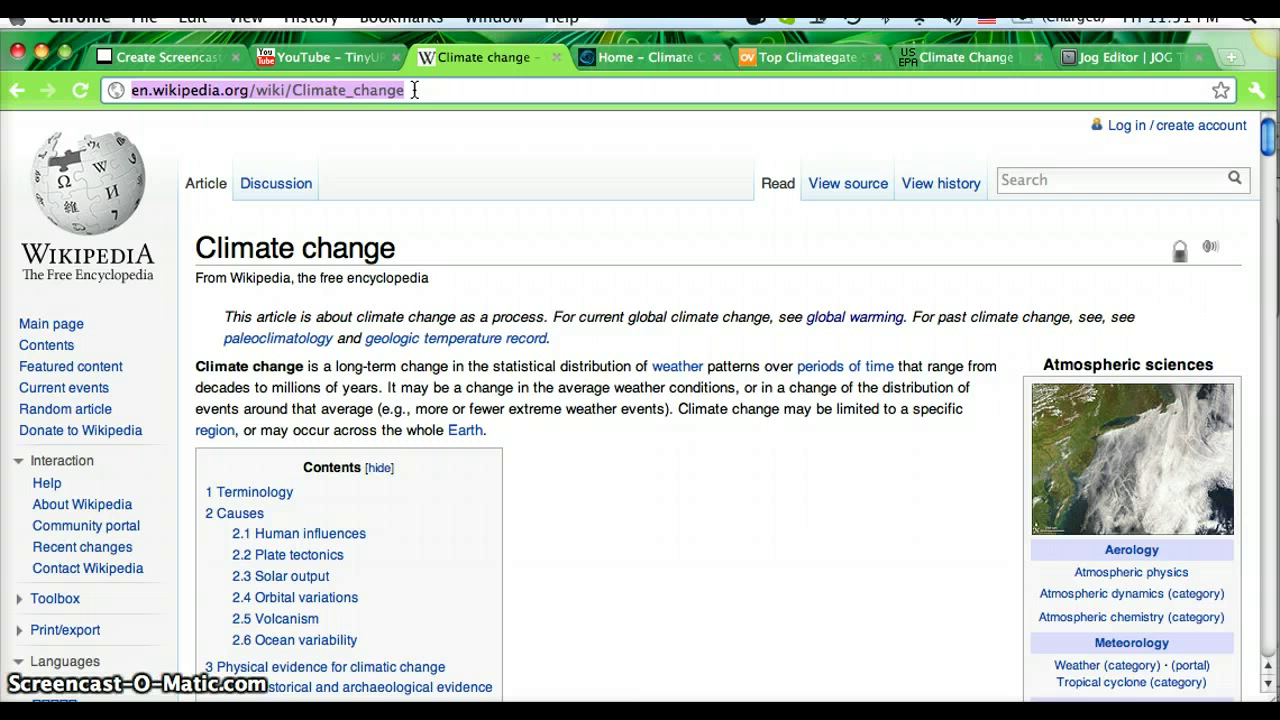
Save the Wikipedia address as a jog page titled 'Wikipedia - Global Warming' and close the article.
click(1115, 55)
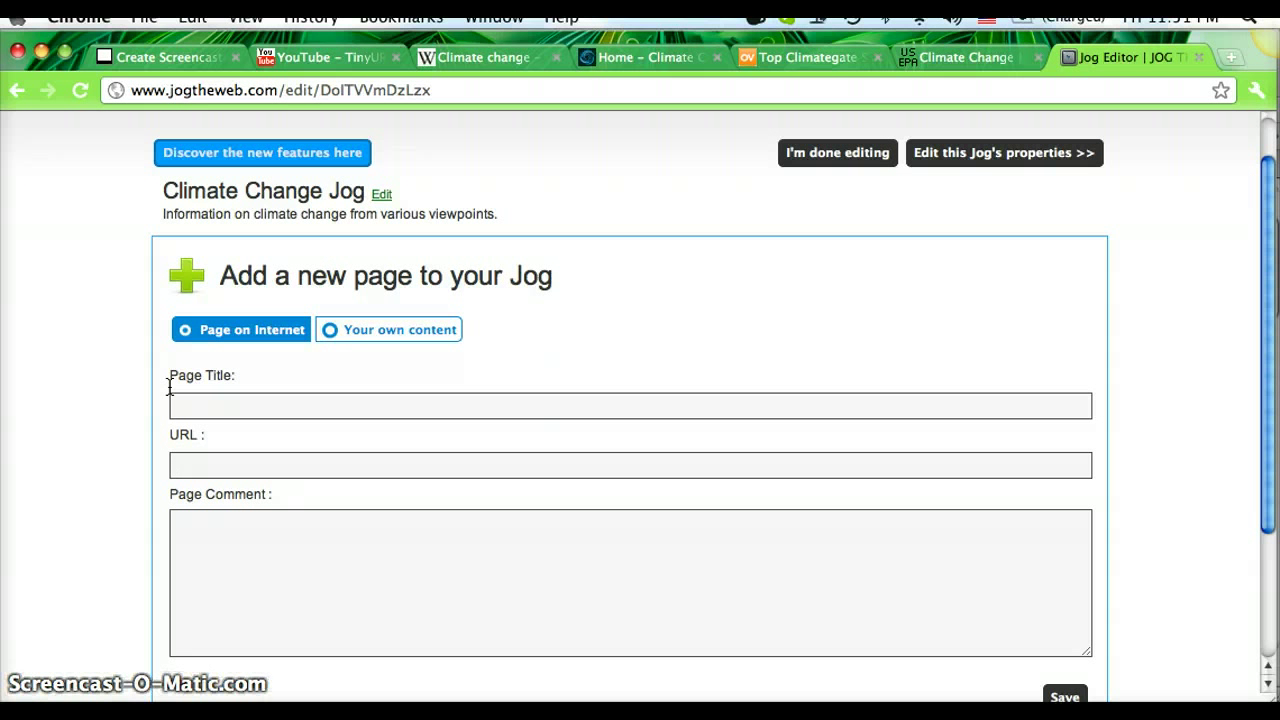
key(super+v)
click(205, 412)
text(Wi)
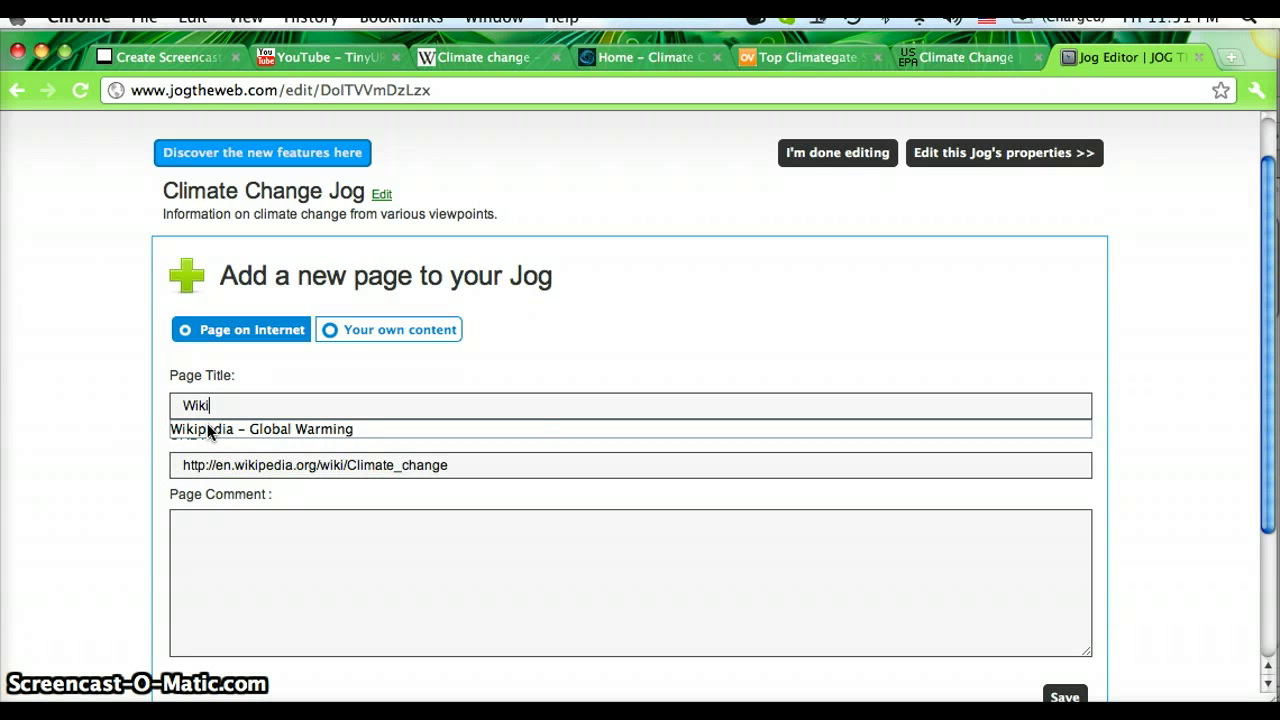
text(ki)
click(207, 428)
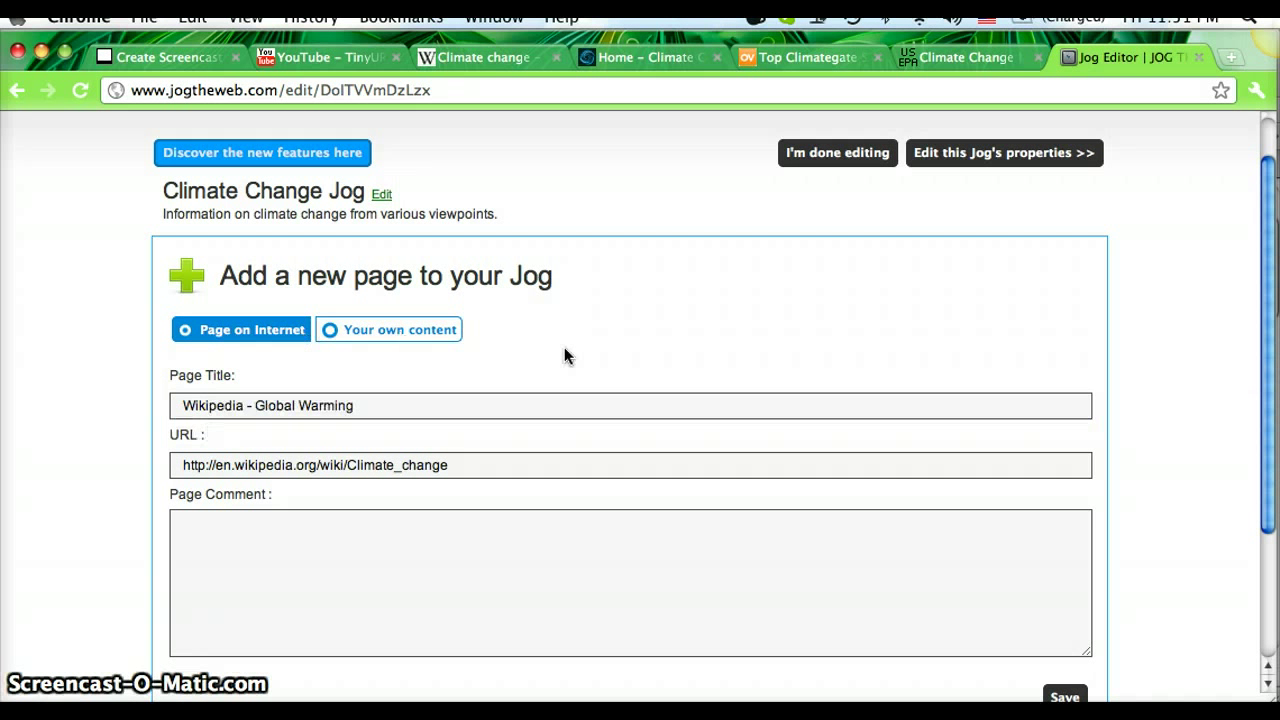
scroll(832, 355, down, 3)
click(1065, 549)
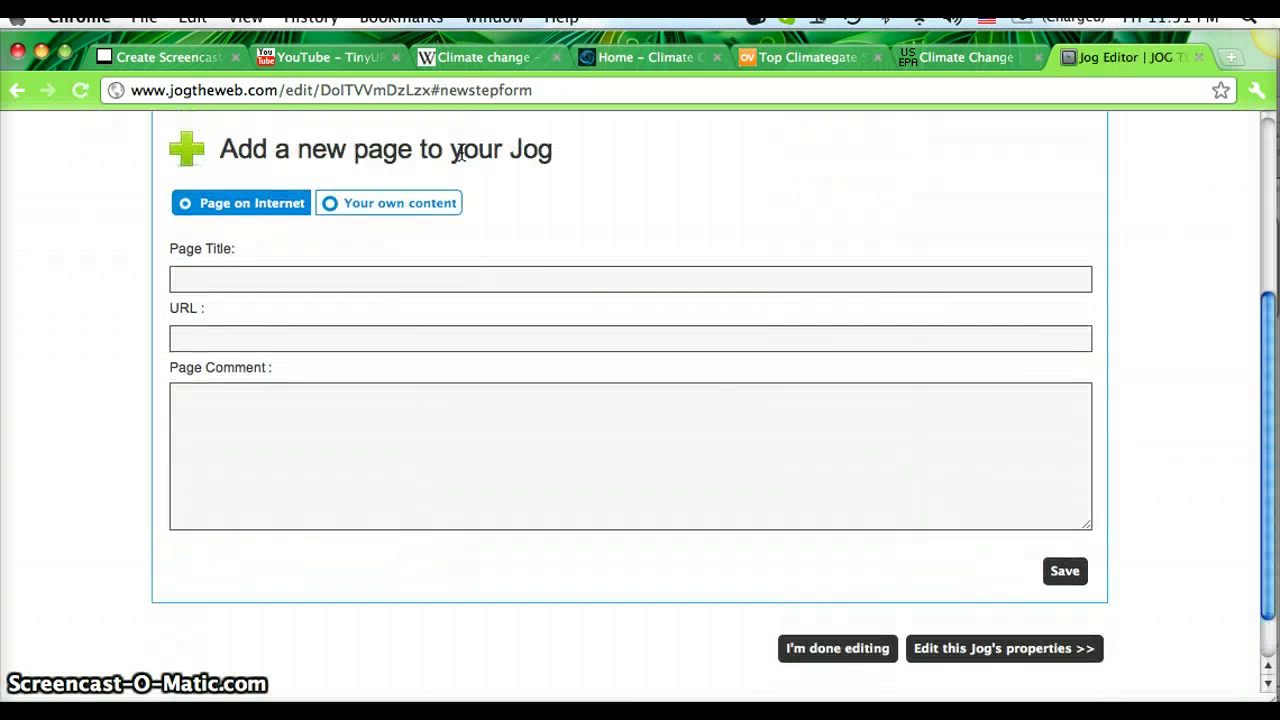
click(556, 57)
Copy the climatecrisis.net address from the Climate Crisis site.
click(529, 63)
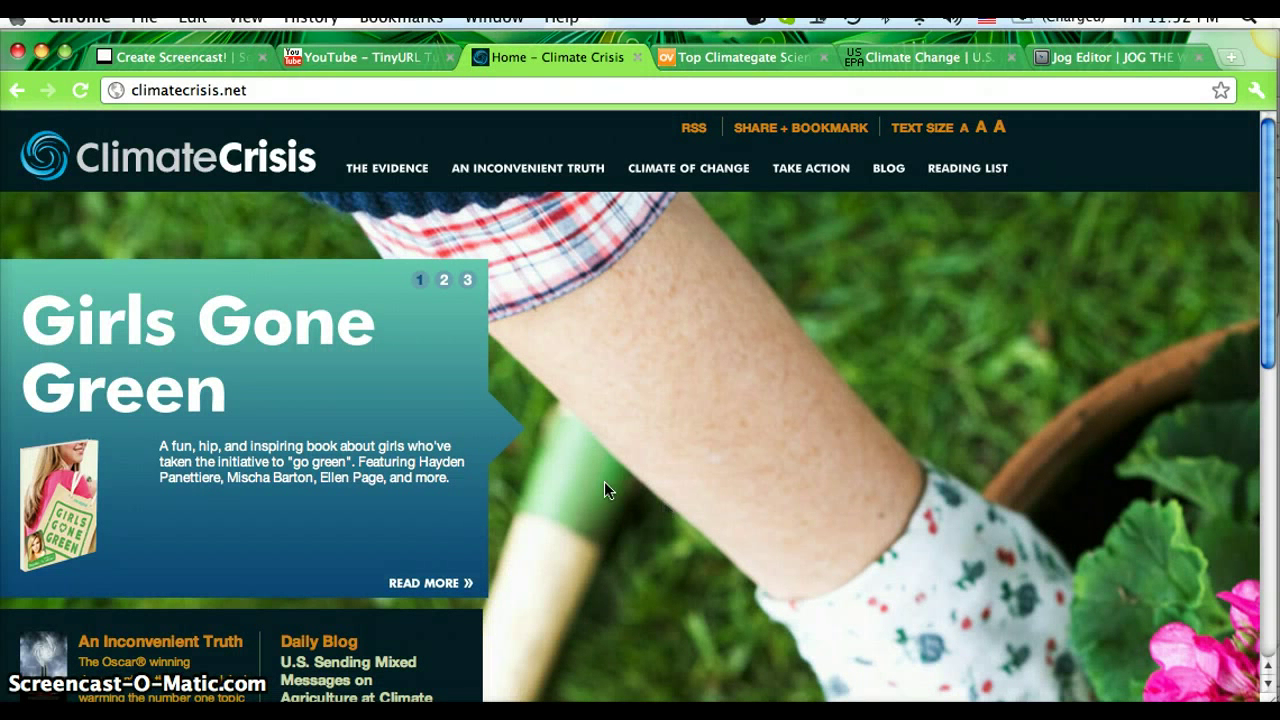
click(280, 92)
key(super+c)
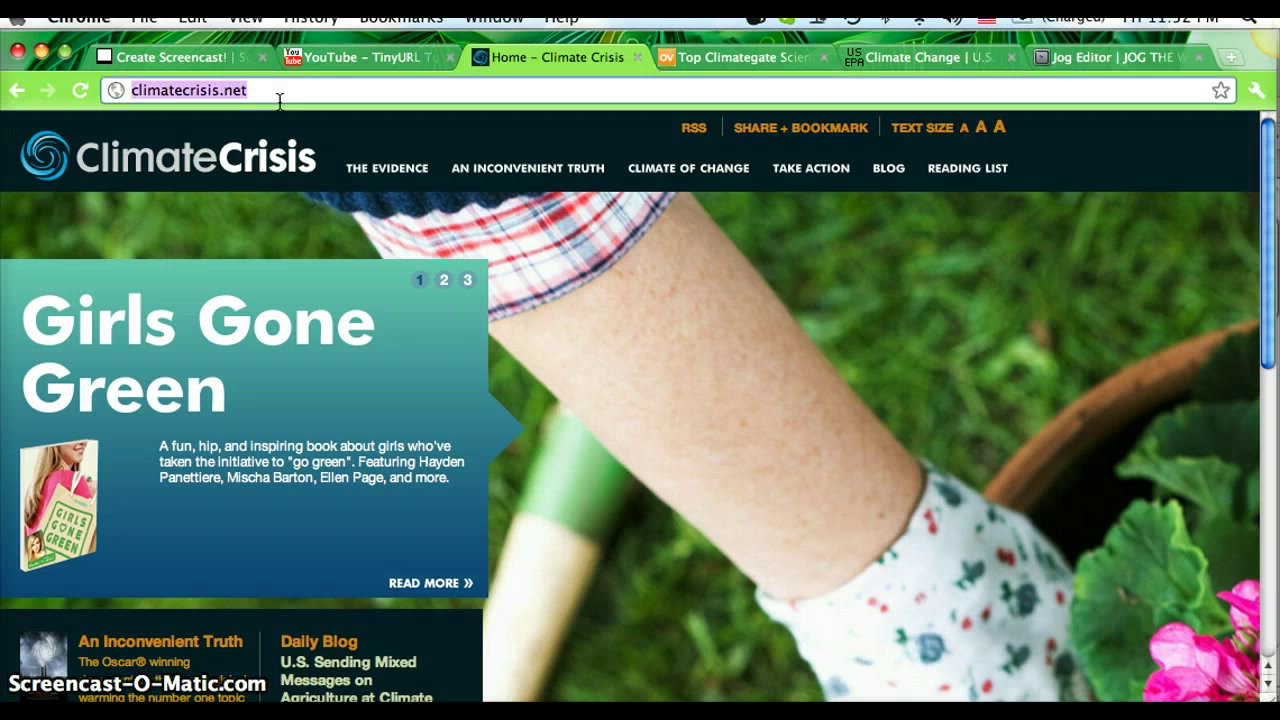
click(1088, 62)
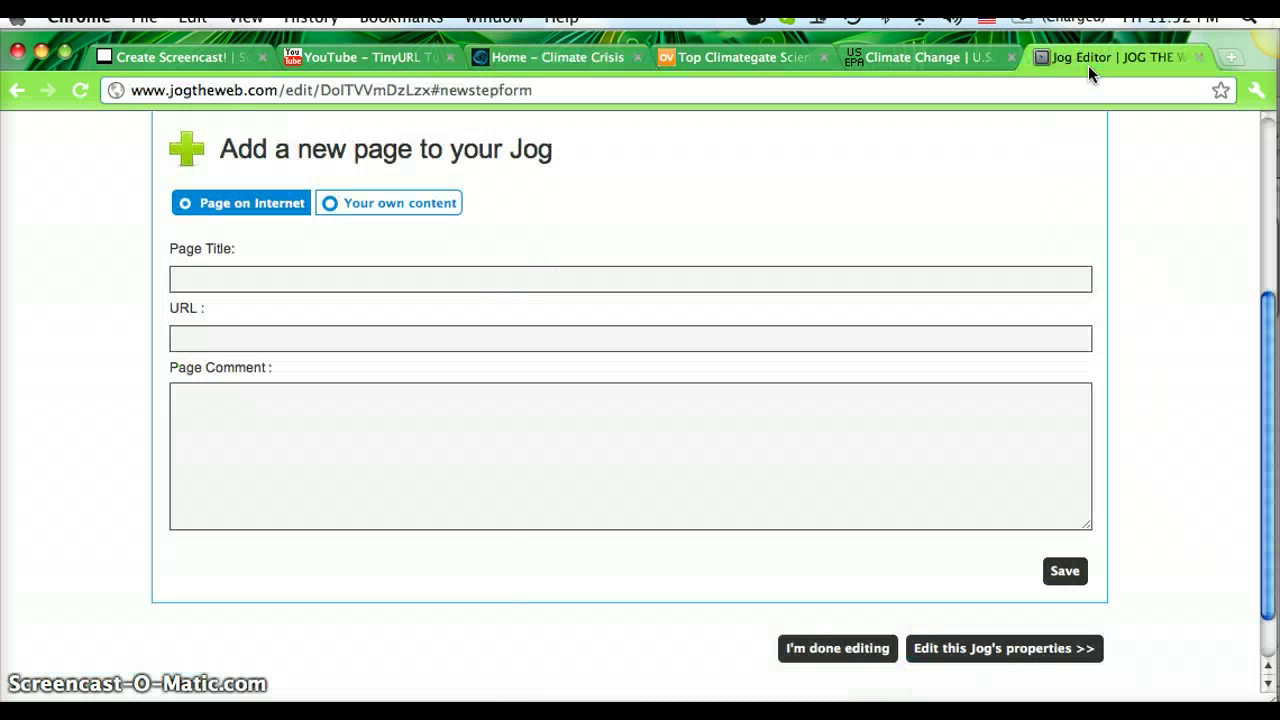
Save climatecrisis.net as a page titled 'Inconvenient Truth - Al Gore' and close the site.
click(200, 340)
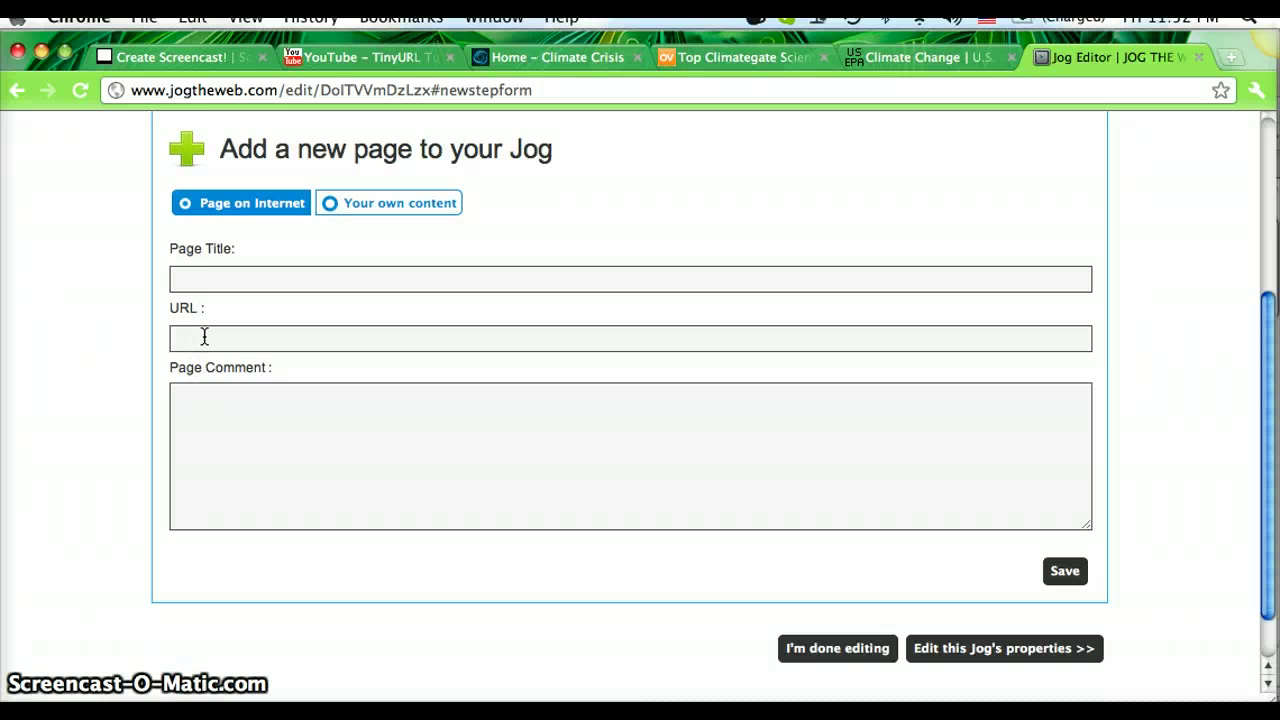
key(super+v)
click(225, 280)
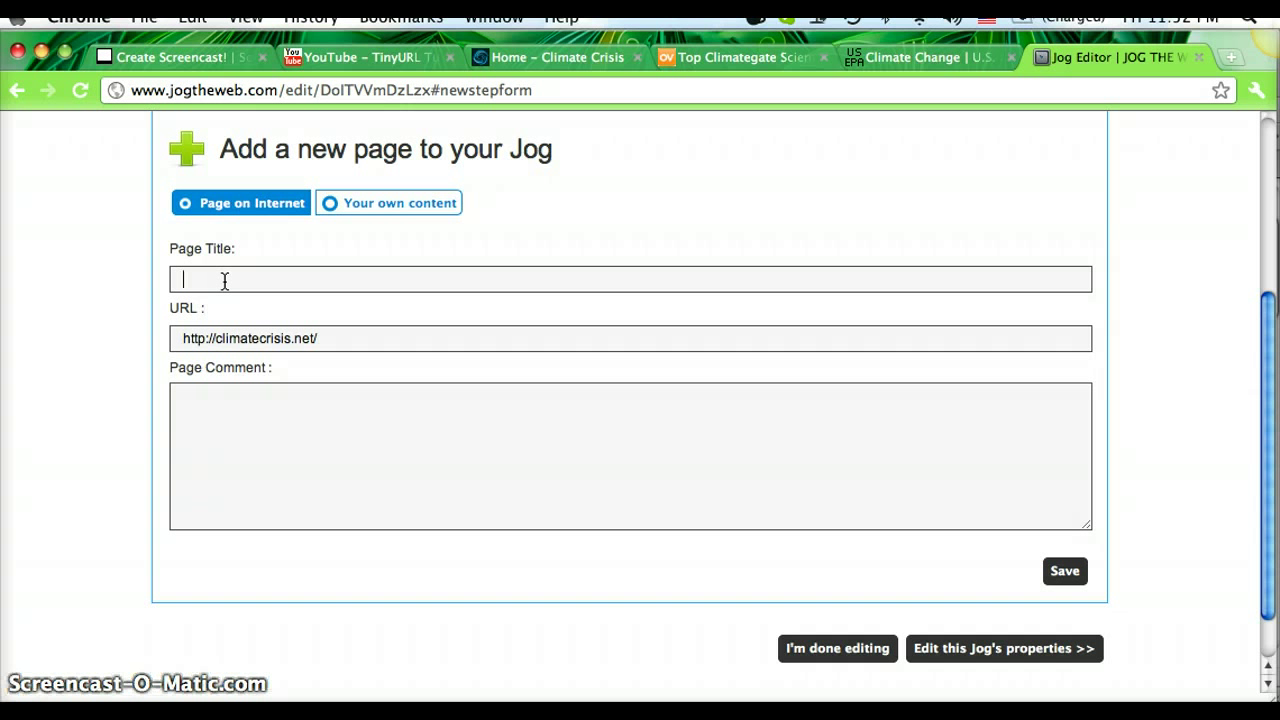
text(In)
key(Down)
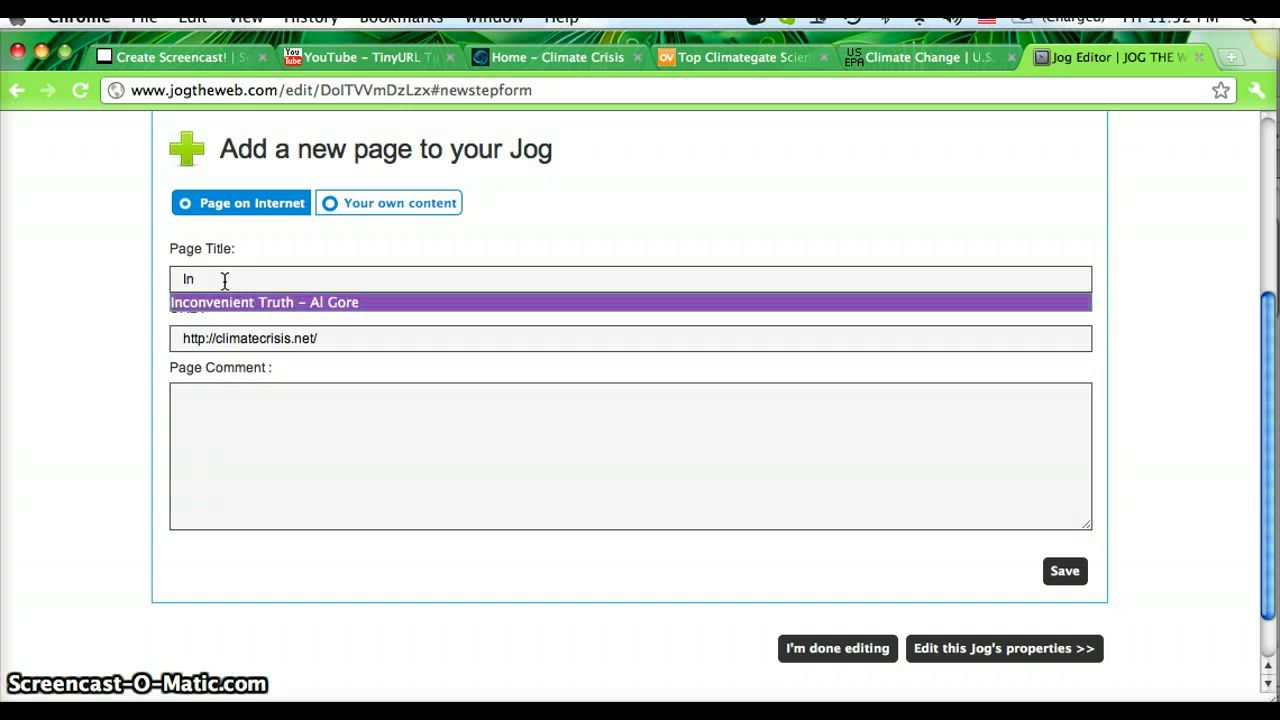
key(Return)
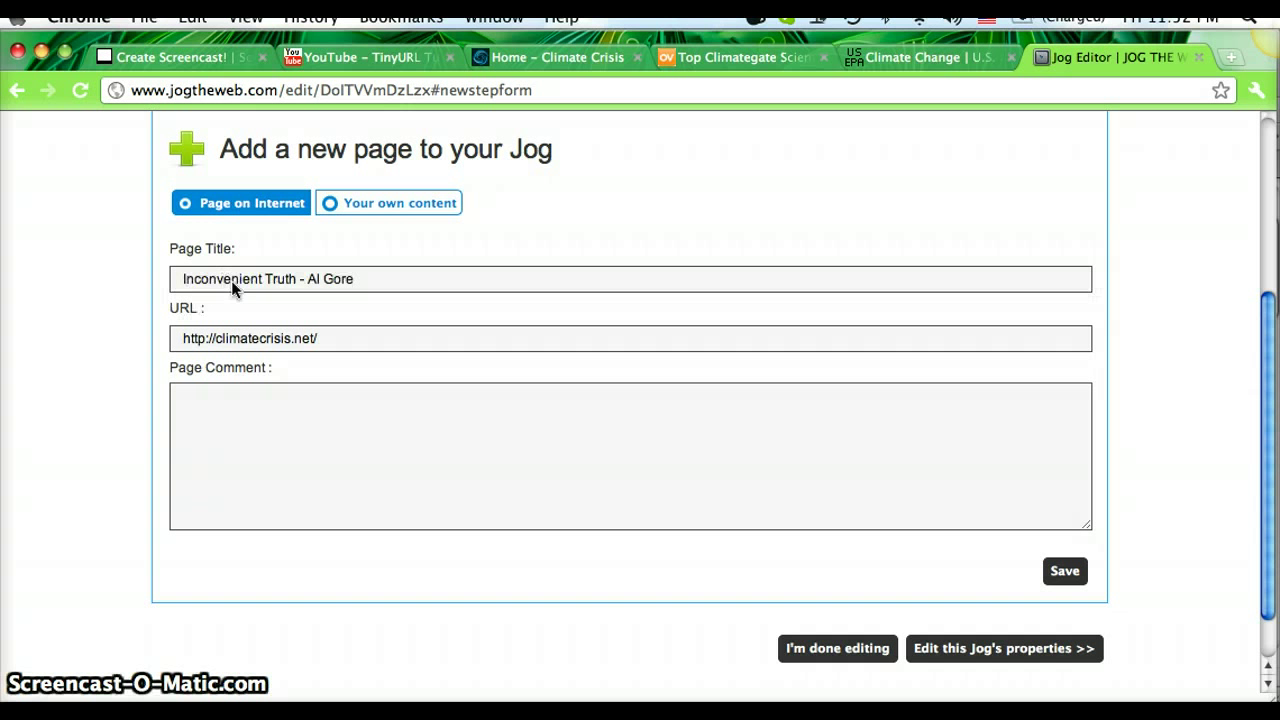
click(1064, 570)
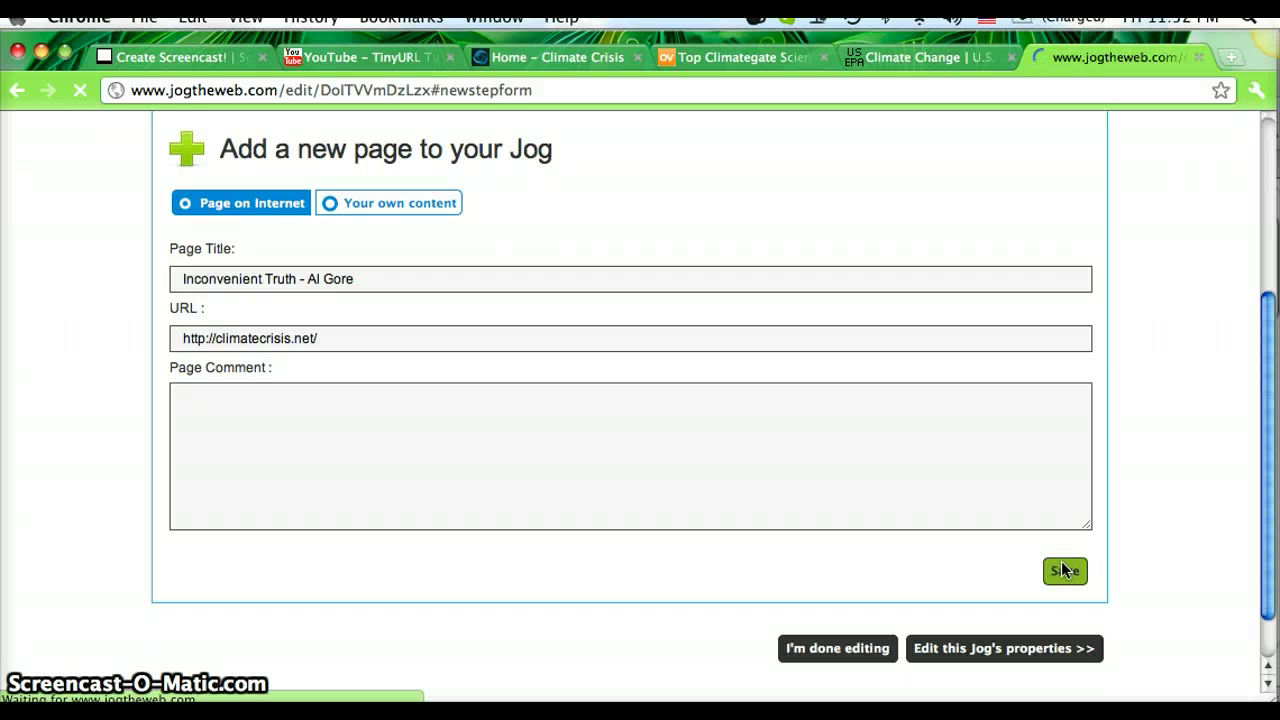
click(636, 58)
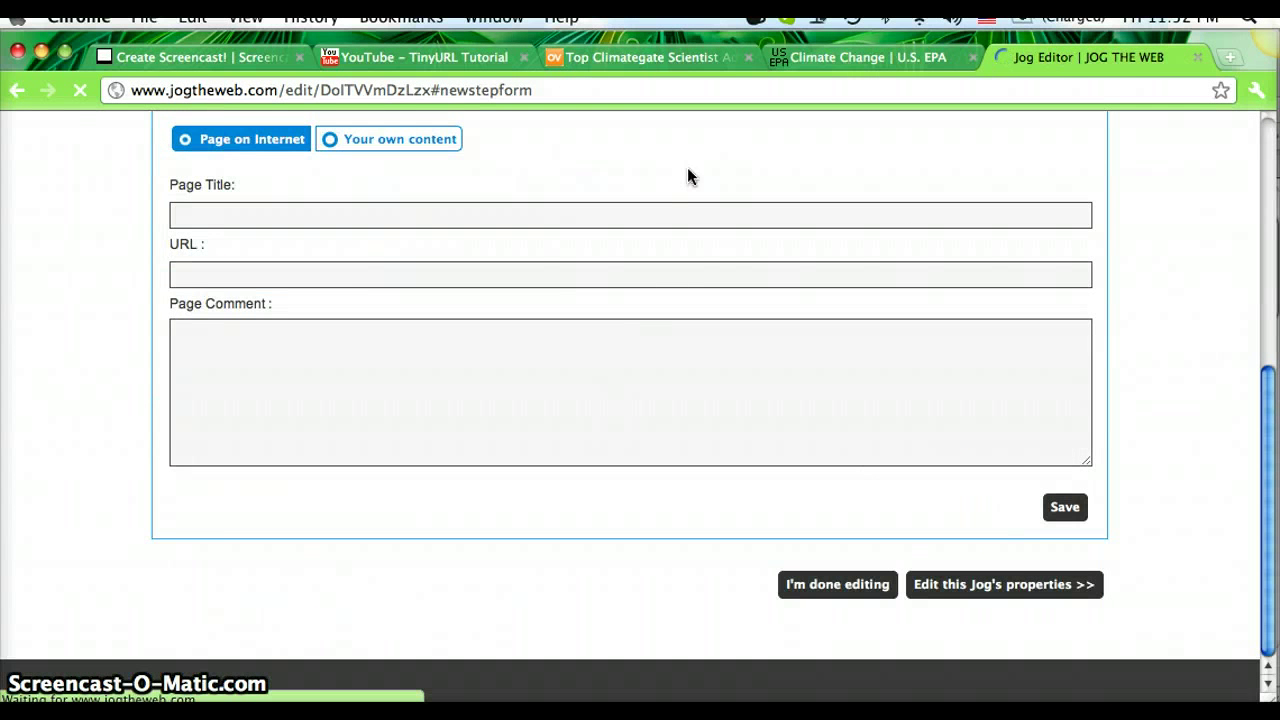
Paste the opposingviews Climategate article's address as the new page URL.
click(656, 63)
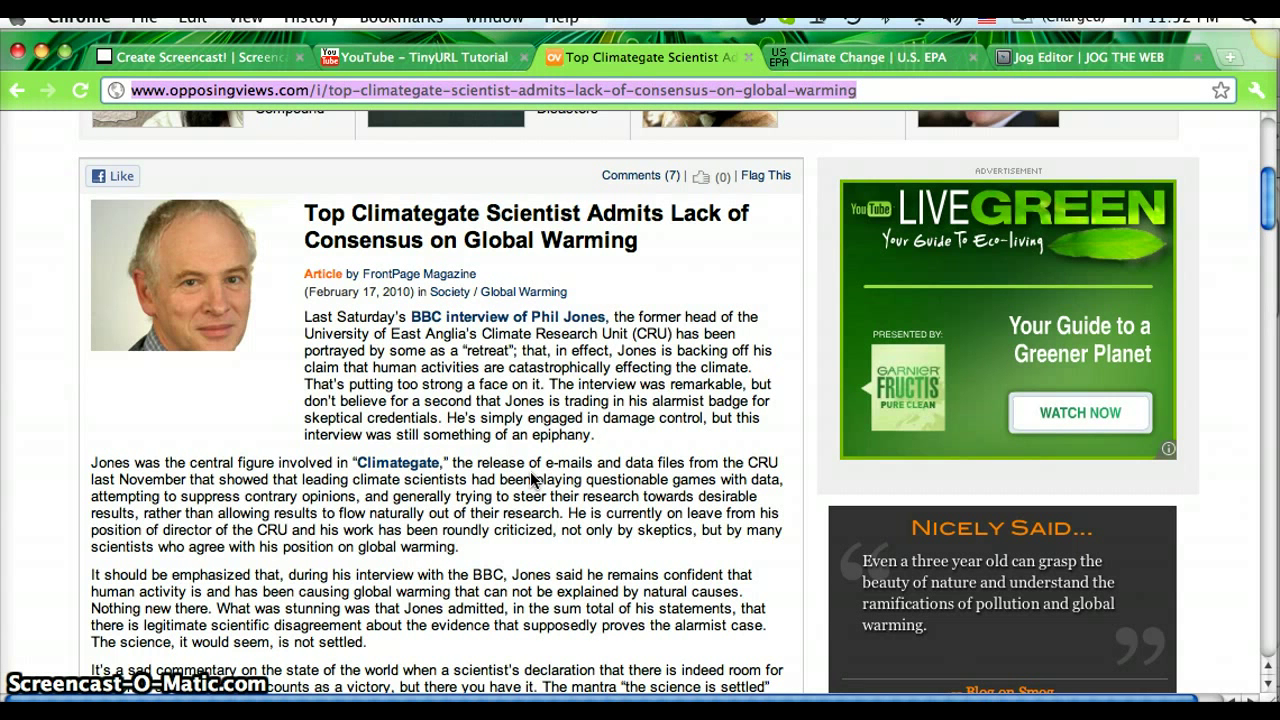
click(1043, 58)
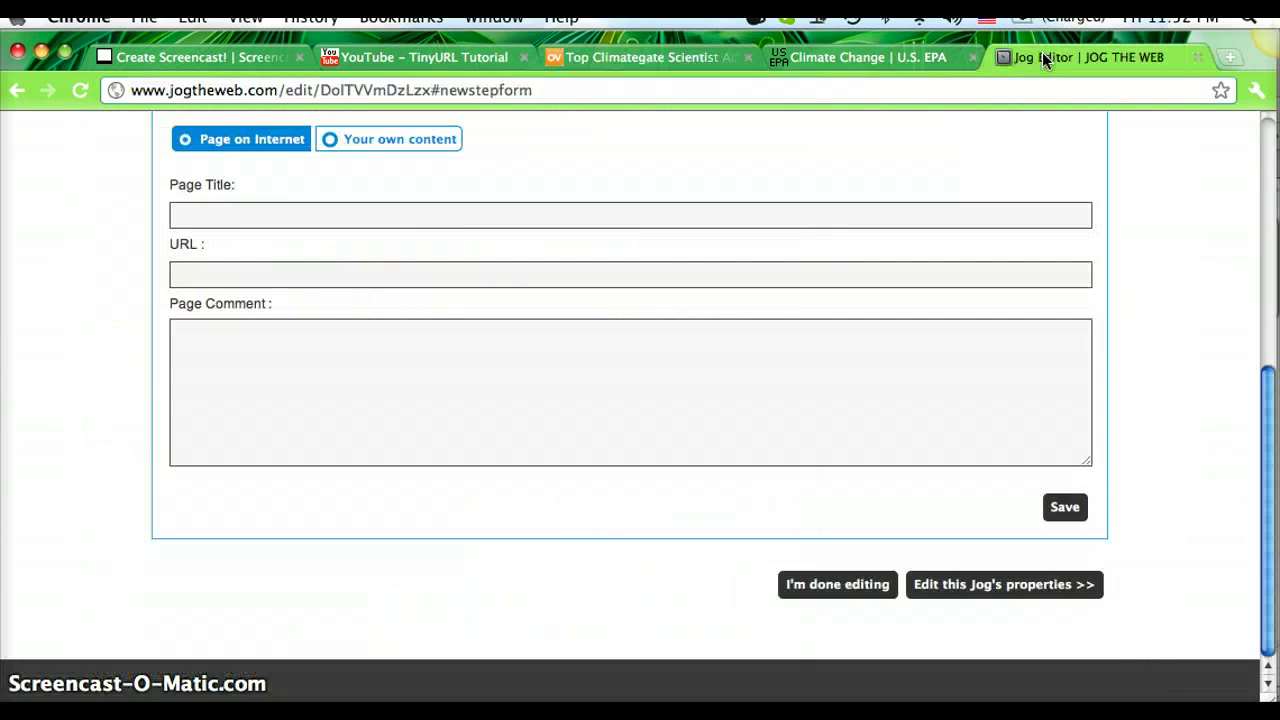
click(259, 277)
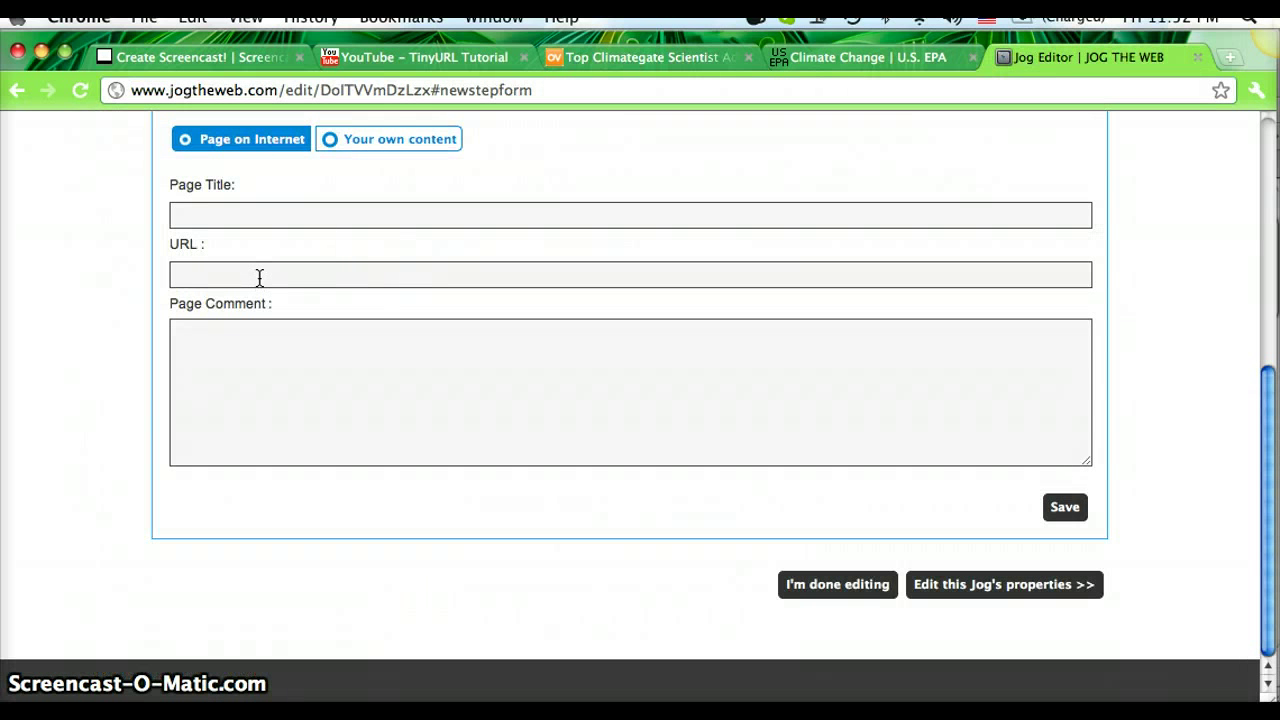
text(http://www.opposingviews.com/i/top-climategate-scientist-admits-lack-of-consensus-on-global-warming)
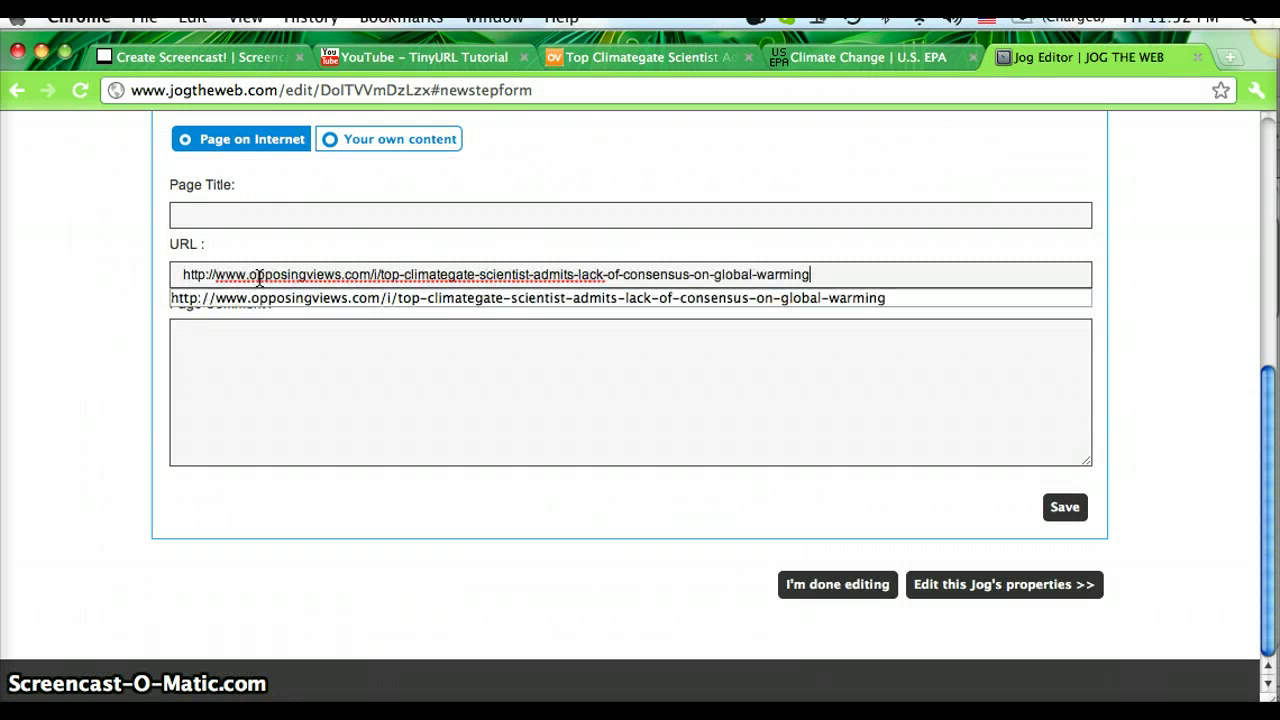
Title the page 'Lack of Consensus on Global Warming', save it, and close the article.
click(360, 207)
text(L)
key(Down)
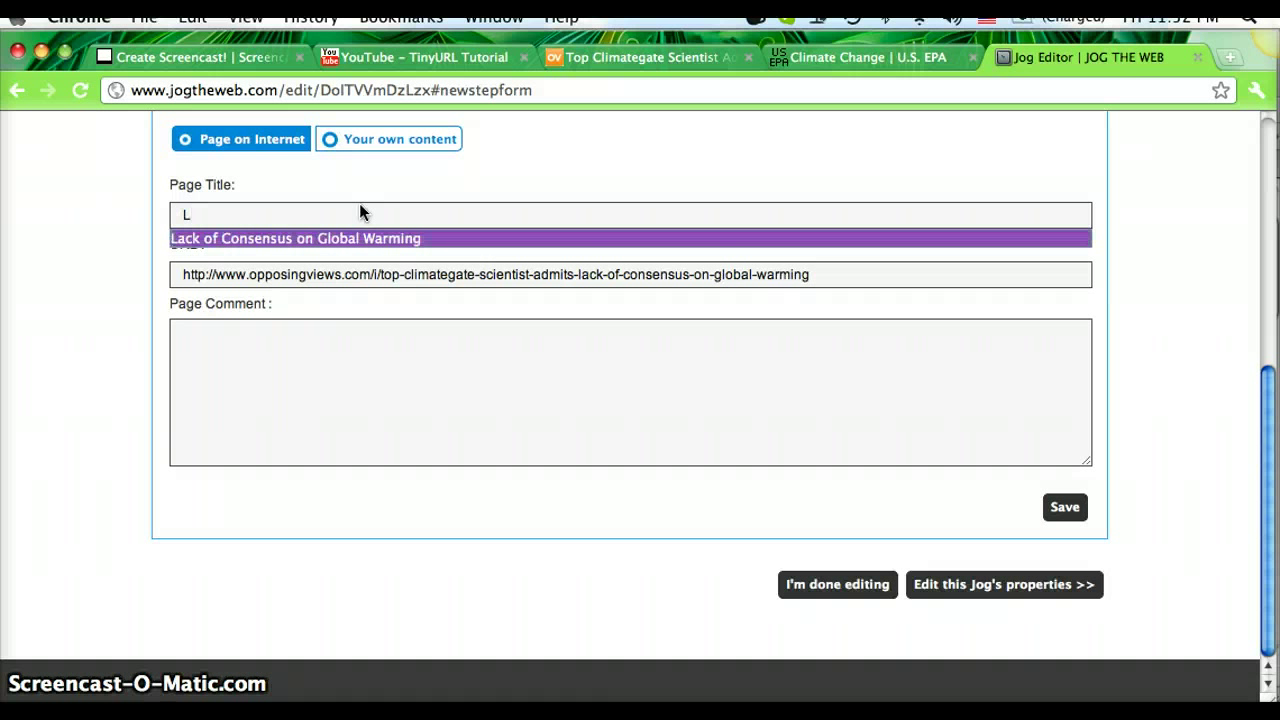
key(Return)
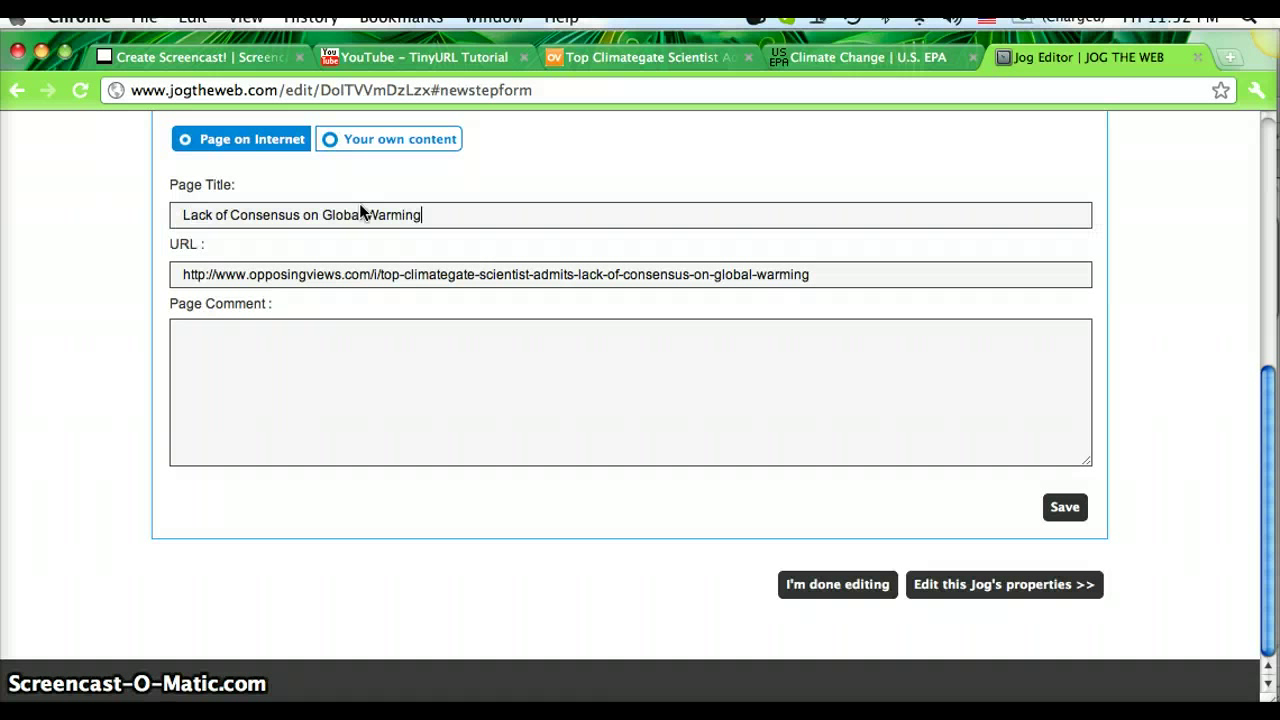
click(1055, 503)
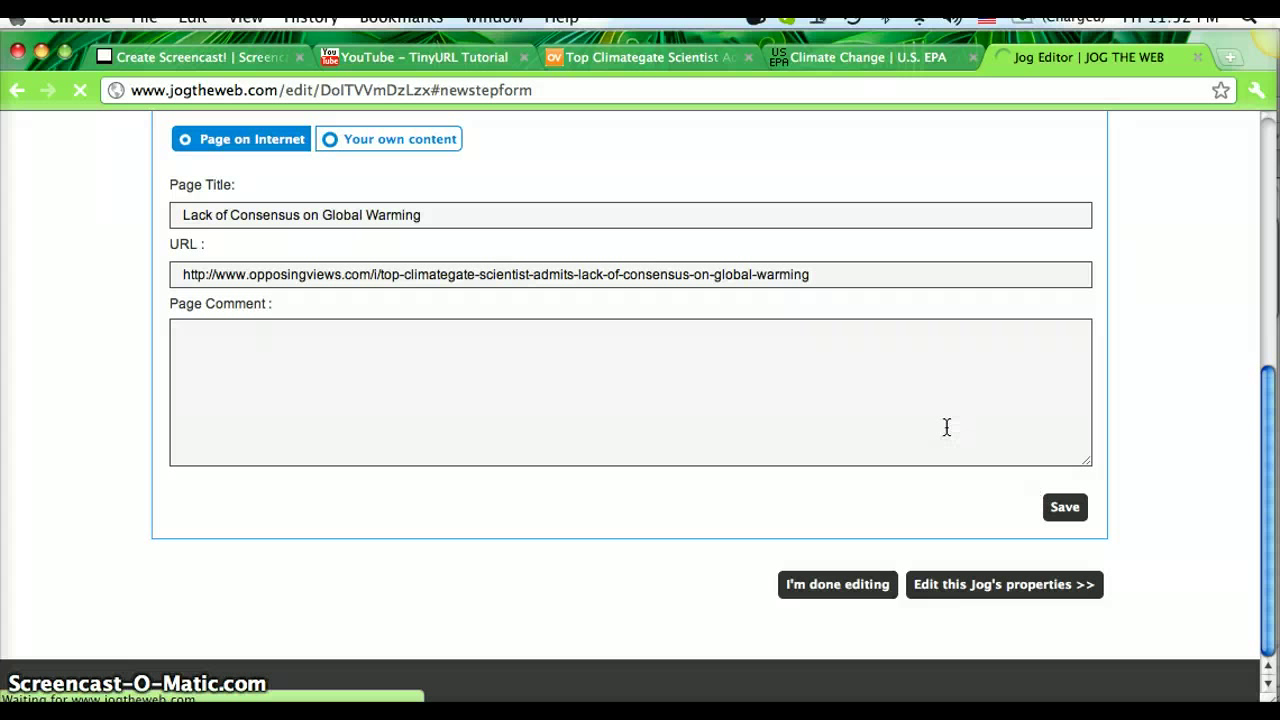
click(750, 57)
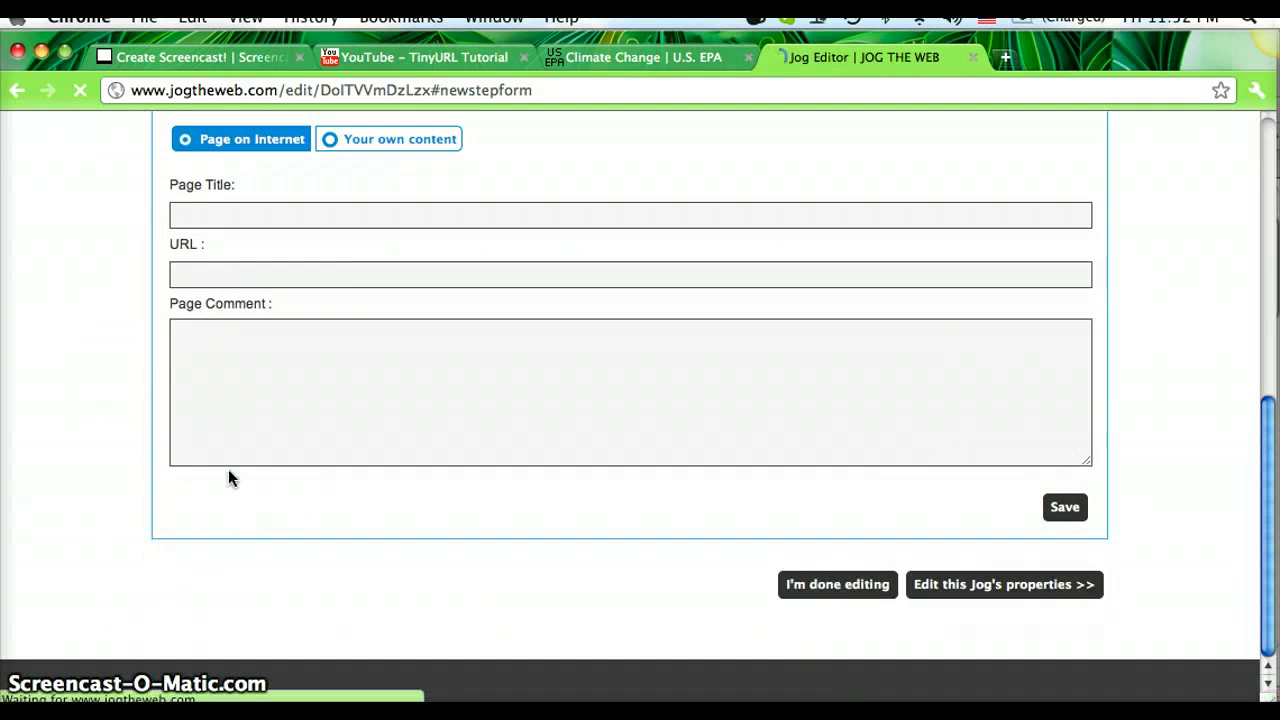
click(584, 58)
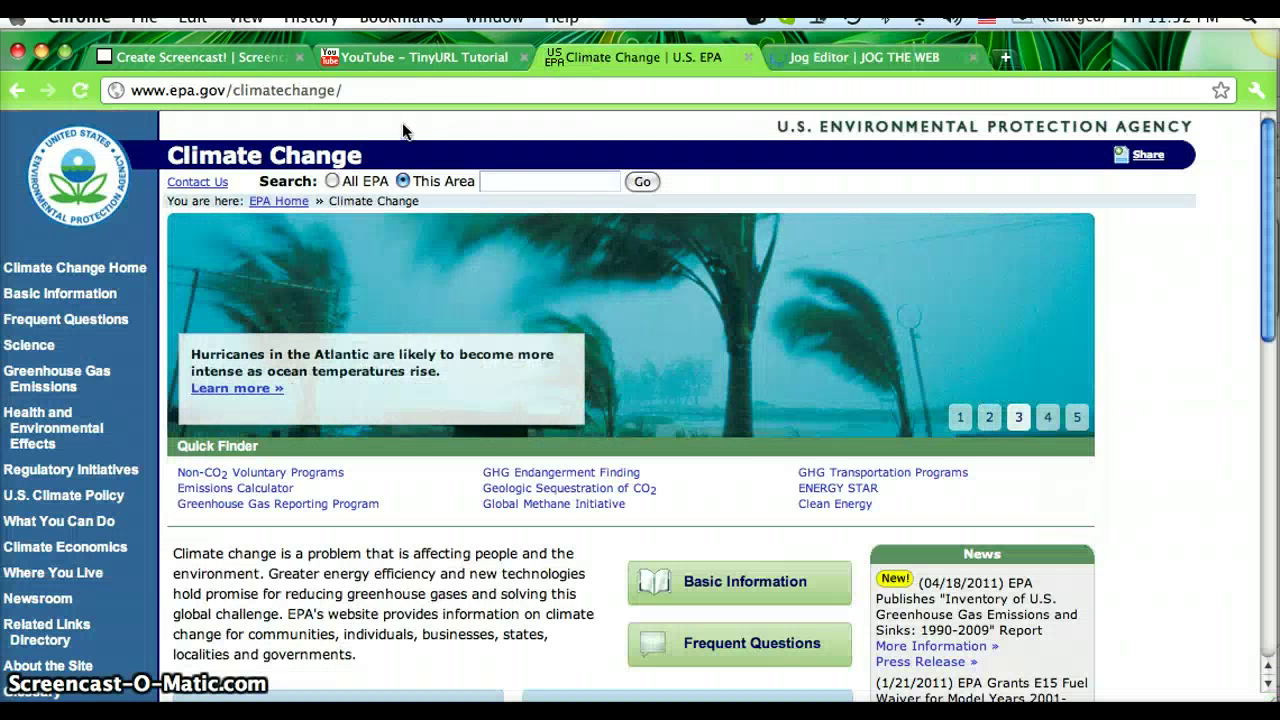
click(403, 92)
key(super+c)
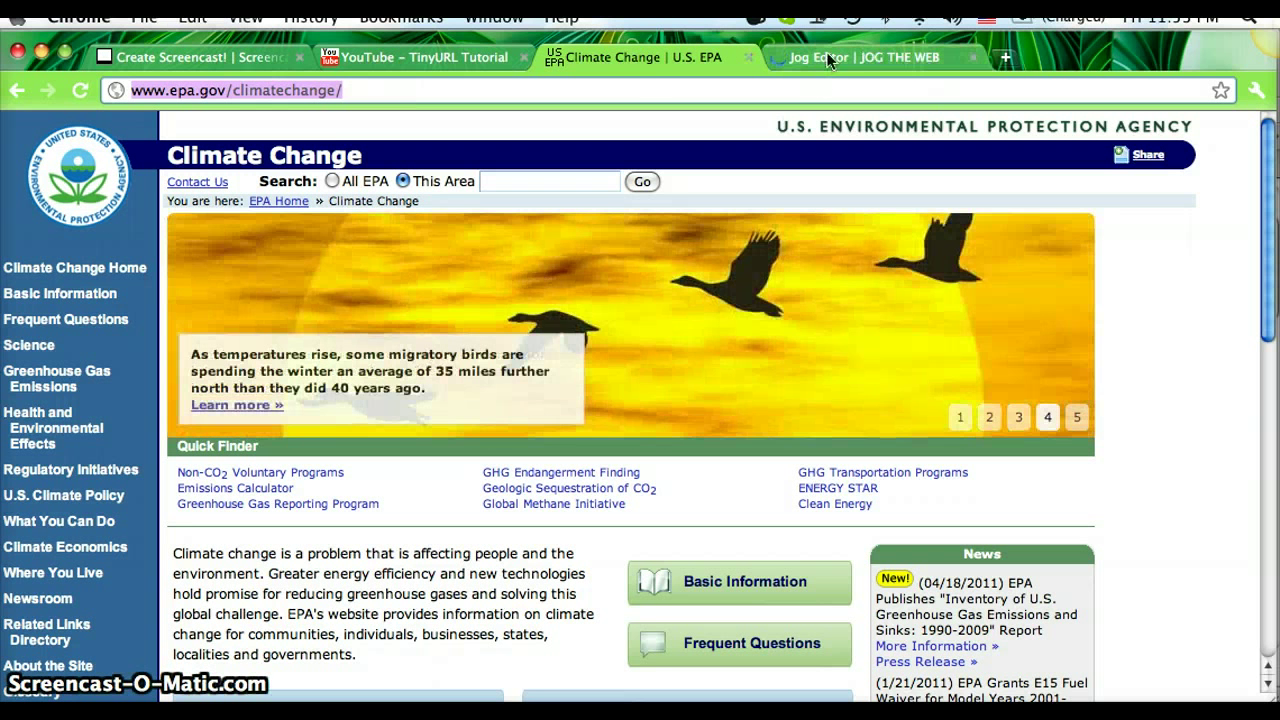
click(780, 60)
click(313, 275)
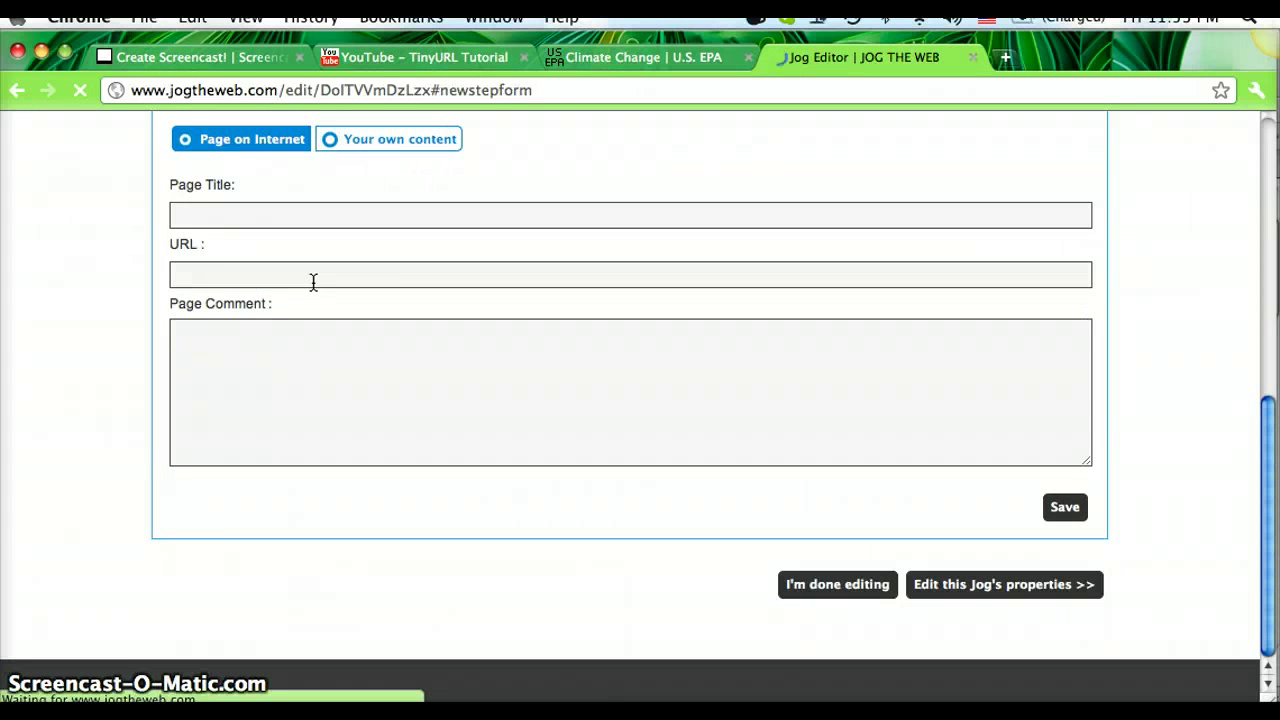
key(super+v)
click(302, 206)
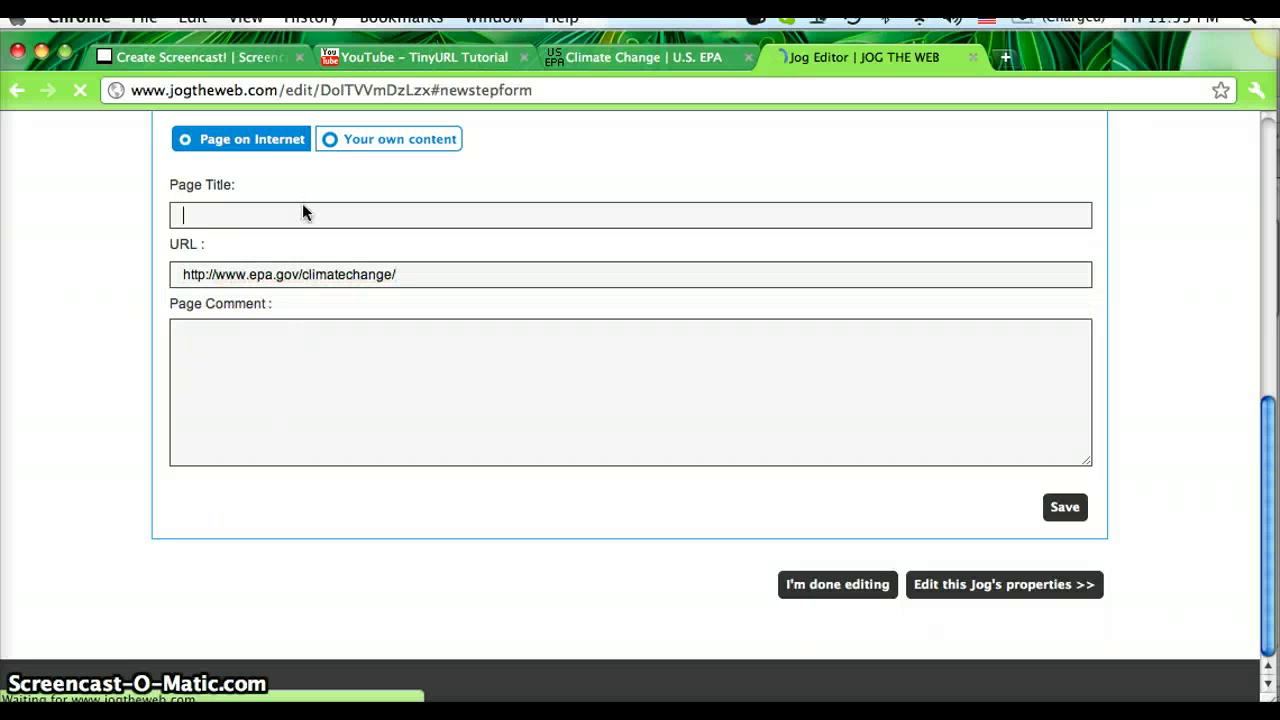
text(E)
key(Down)
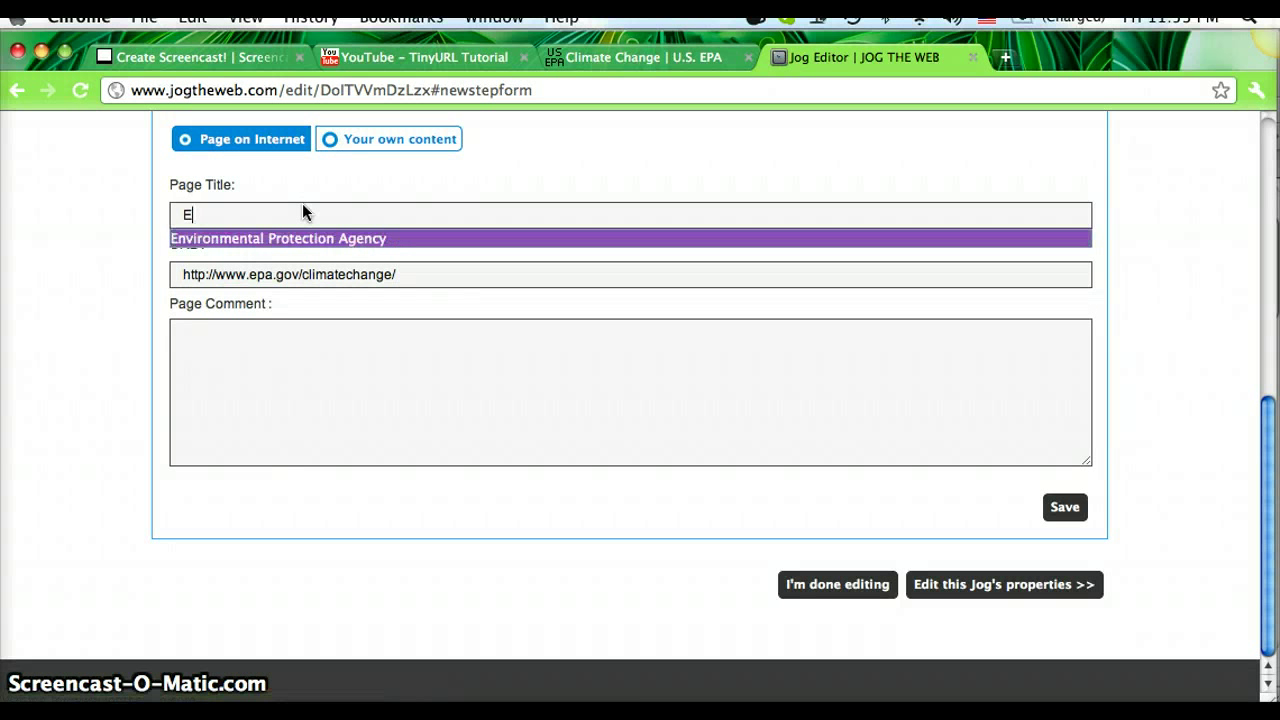
key(Return)
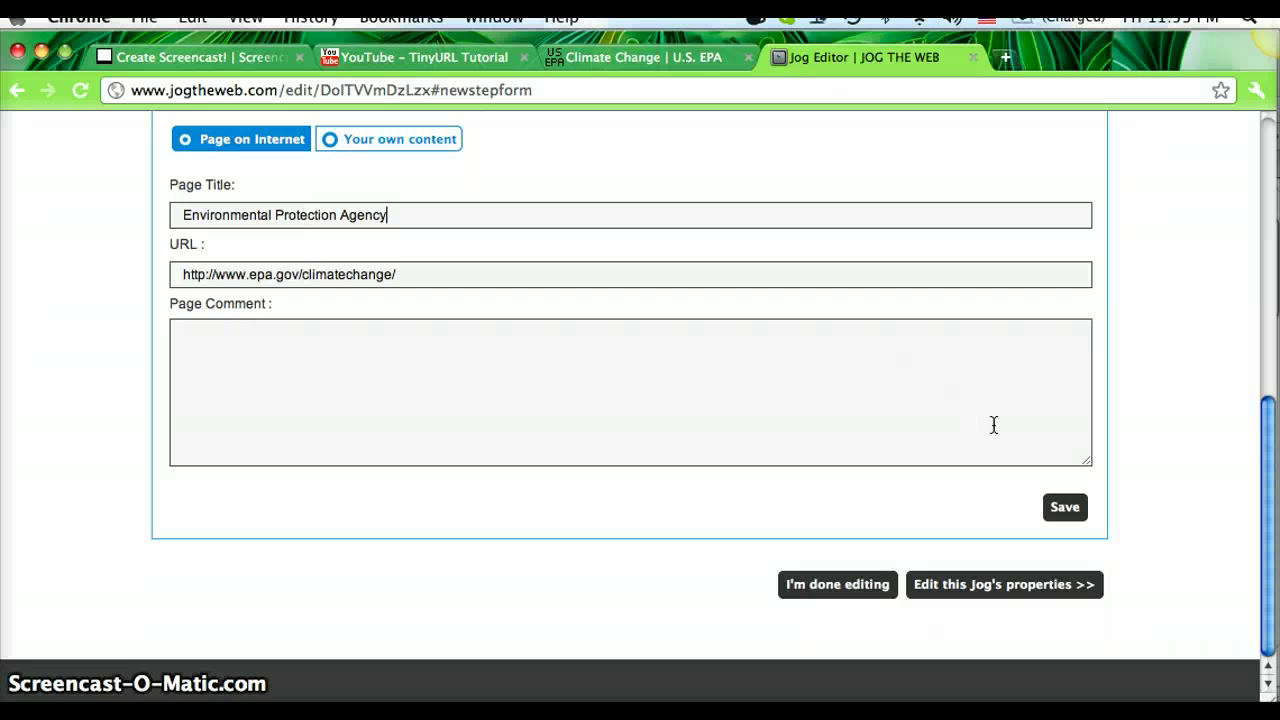
click(1062, 509)
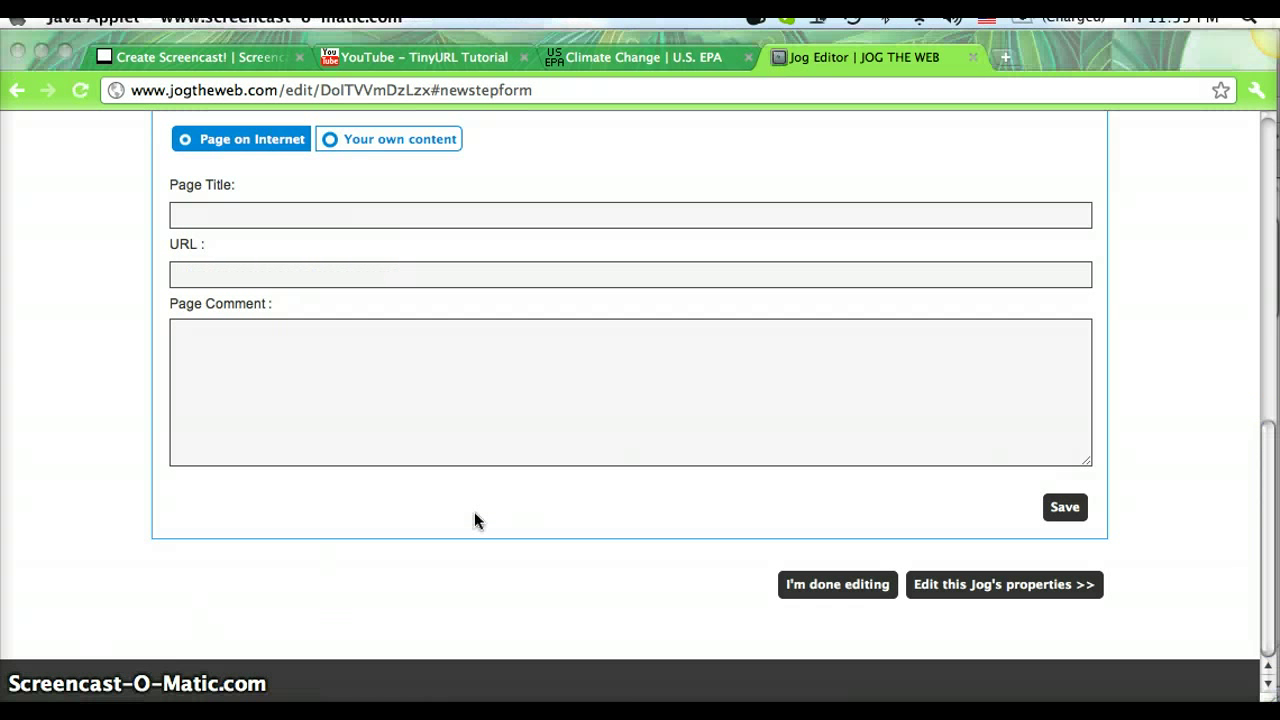
Move the Inconvenient Truth page to the top of the jog.
scroll(480, 518, up, 8)
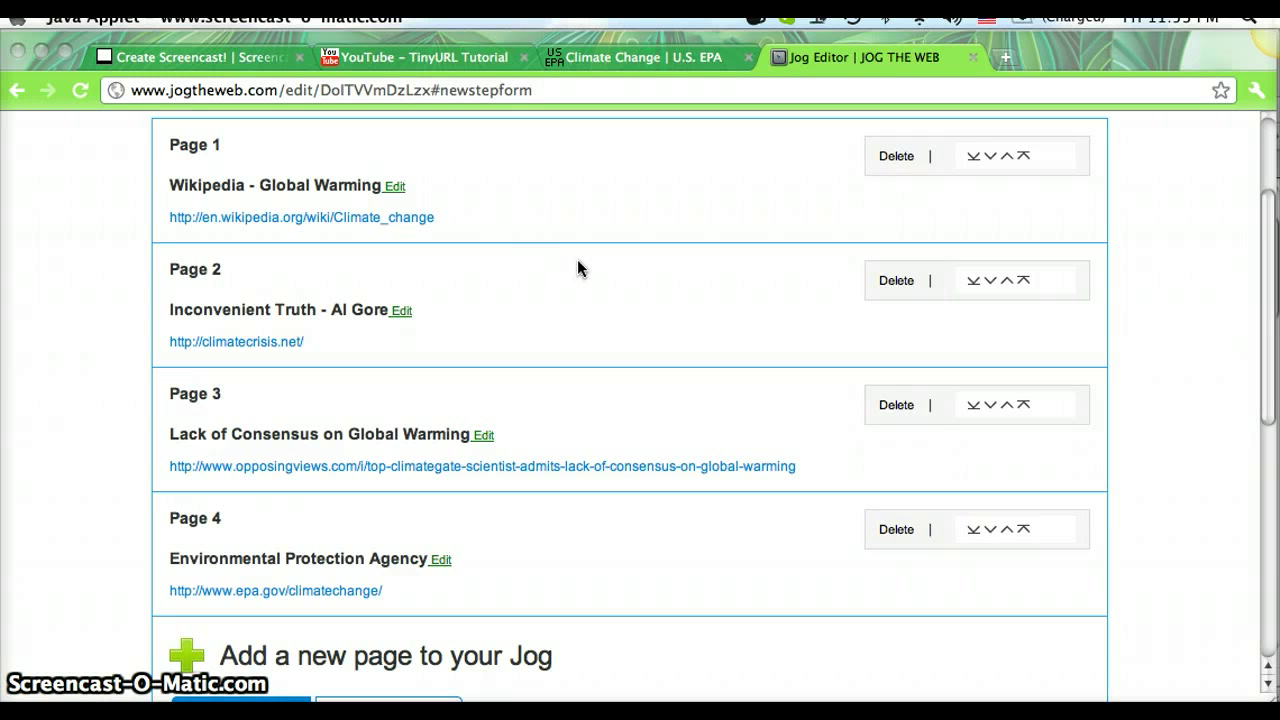
click(1023, 278)
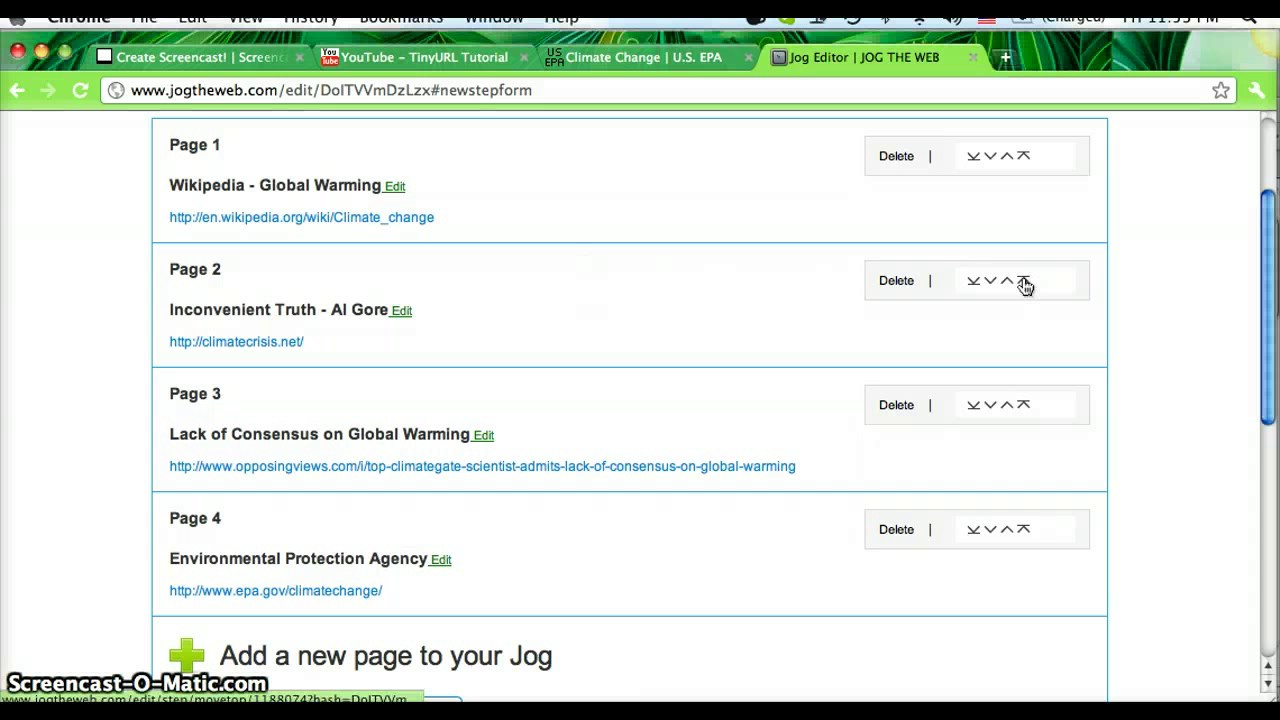
click(1023, 283)
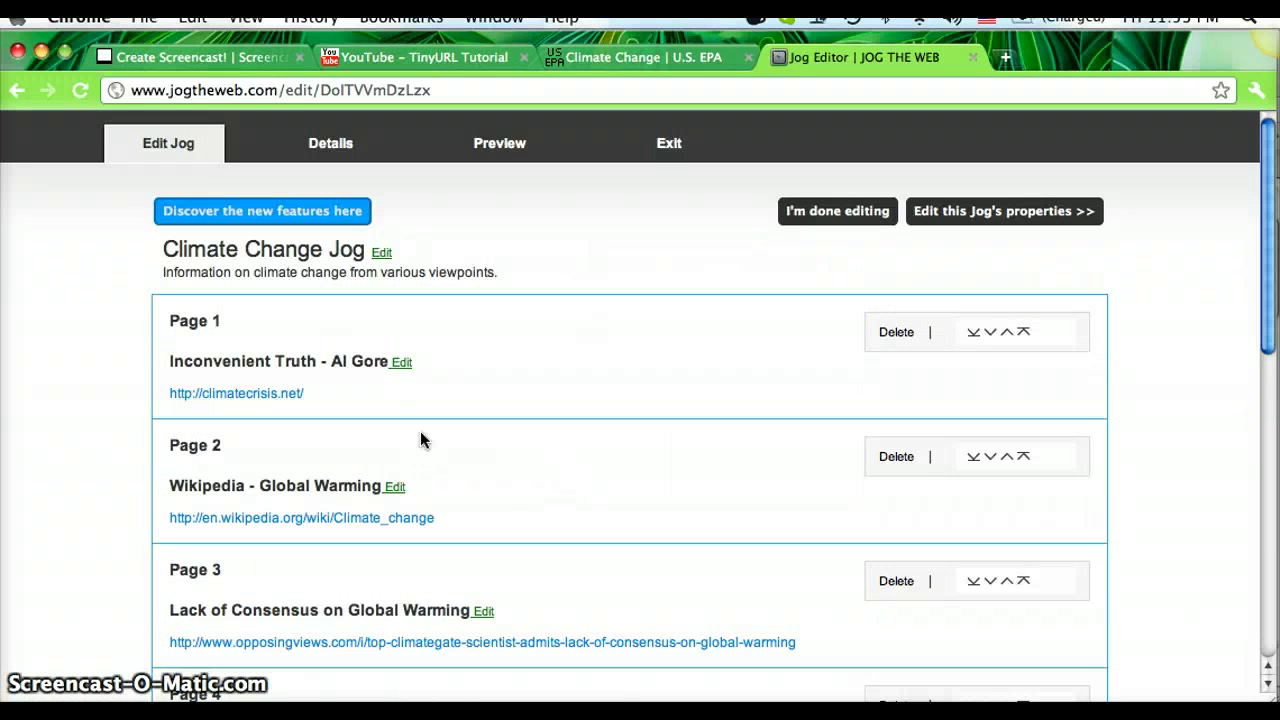
Move the Lack of Consensus on Global Warming page to the end of the jog.
scroll(460, 409, down, 3)
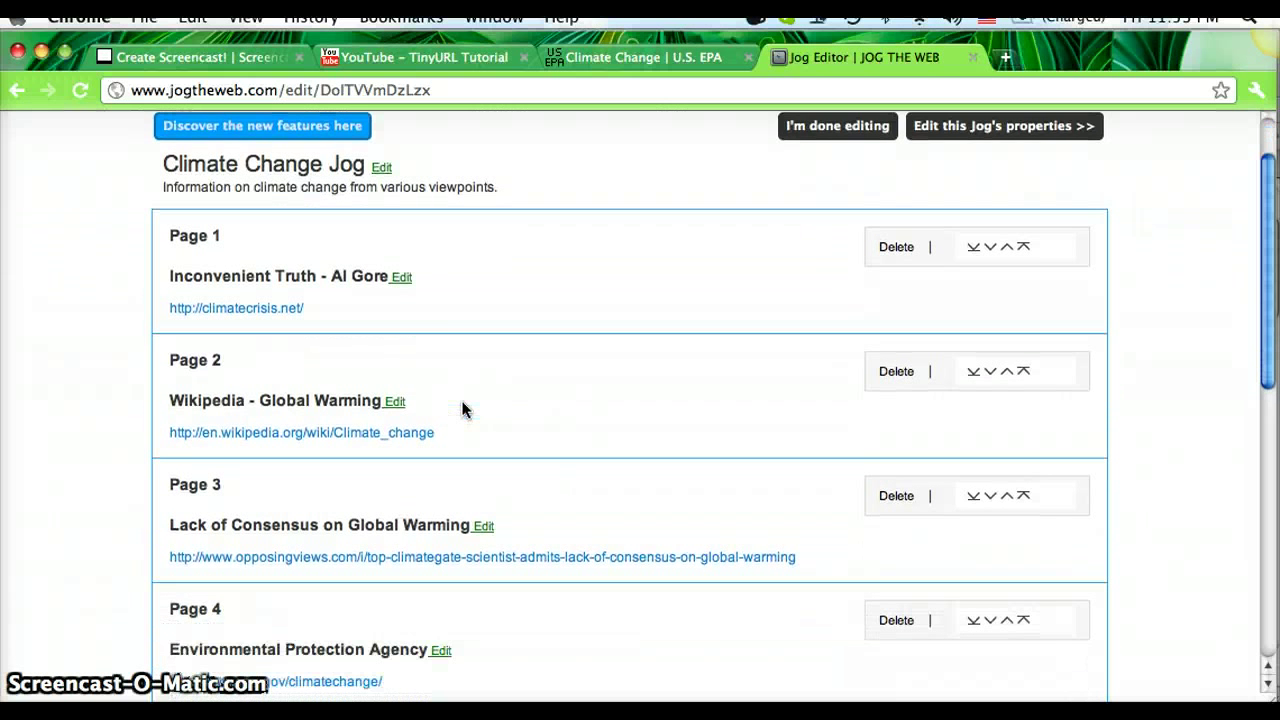
scroll(480, 403, down, 2)
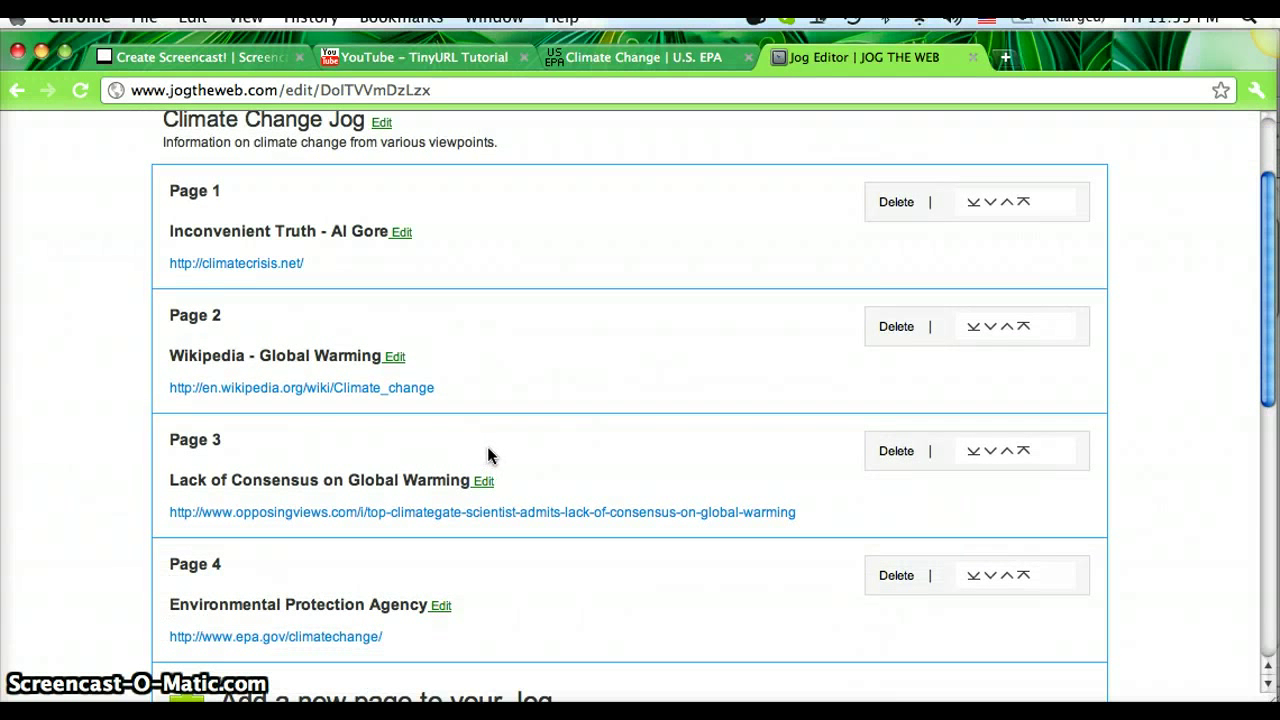
click(972, 456)
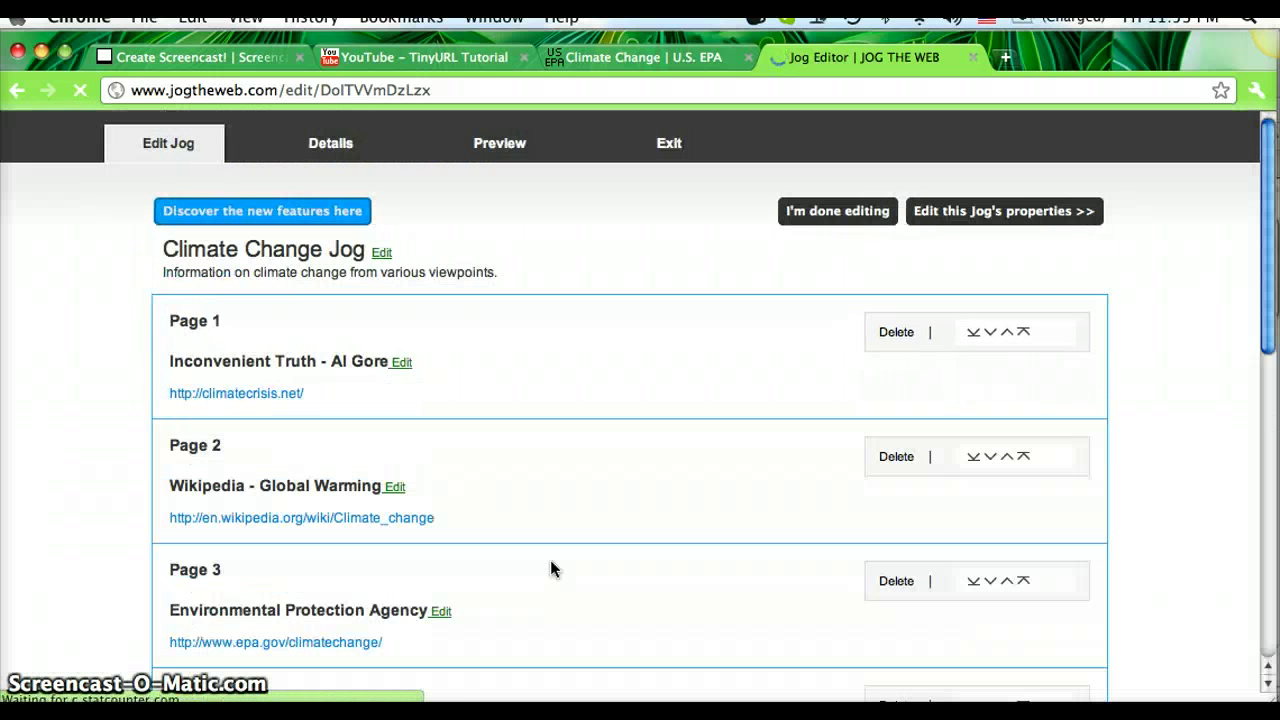
scroll(554, 560, down, 3)
scroll(554, 563, up, 3)
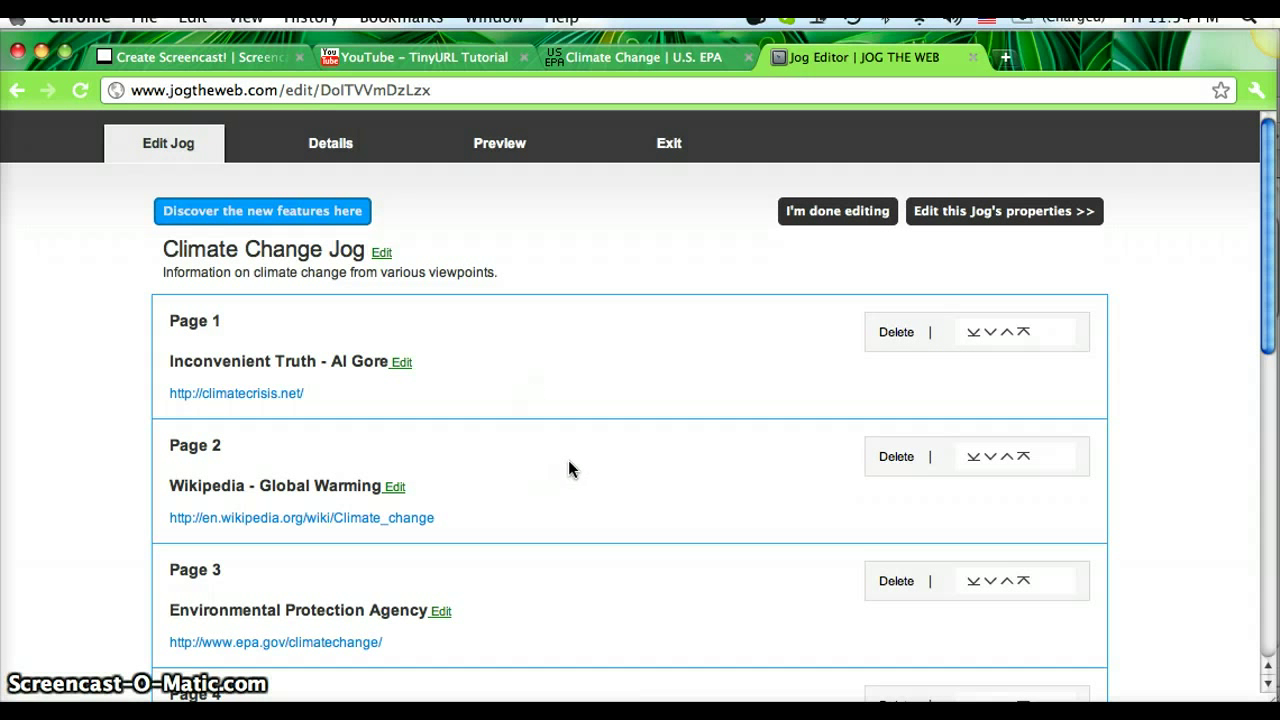
scroll(571, 470, down, 3)
scroll(571, 478, down, 6)
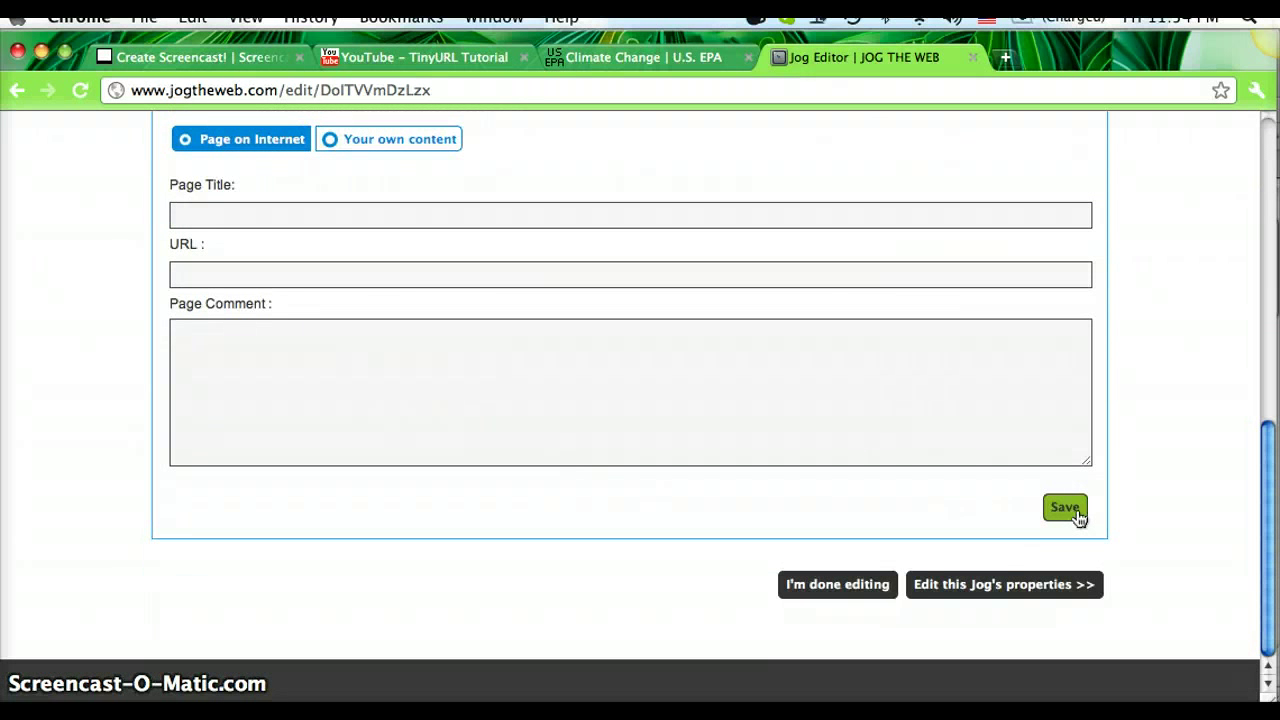
Finish editing and return to My Jogs, which lists Climate Change Jog with 4 steps.
click(1076, 512)
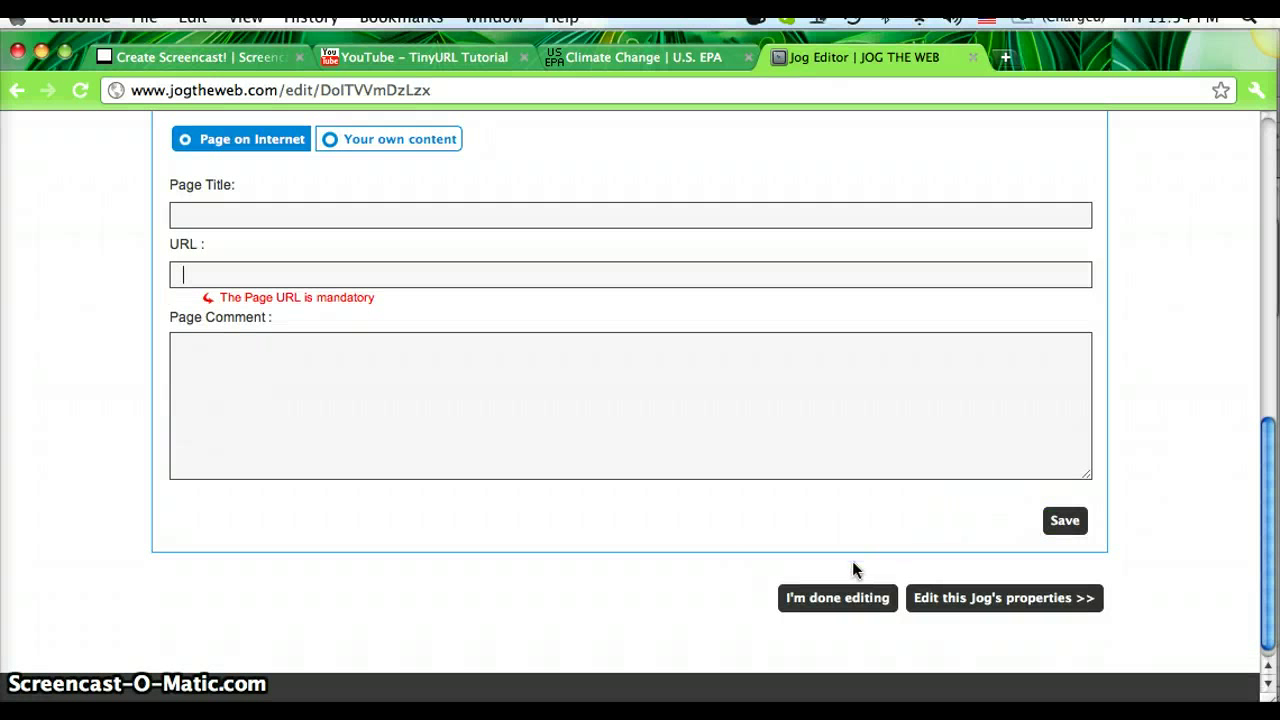
click(860, 598)
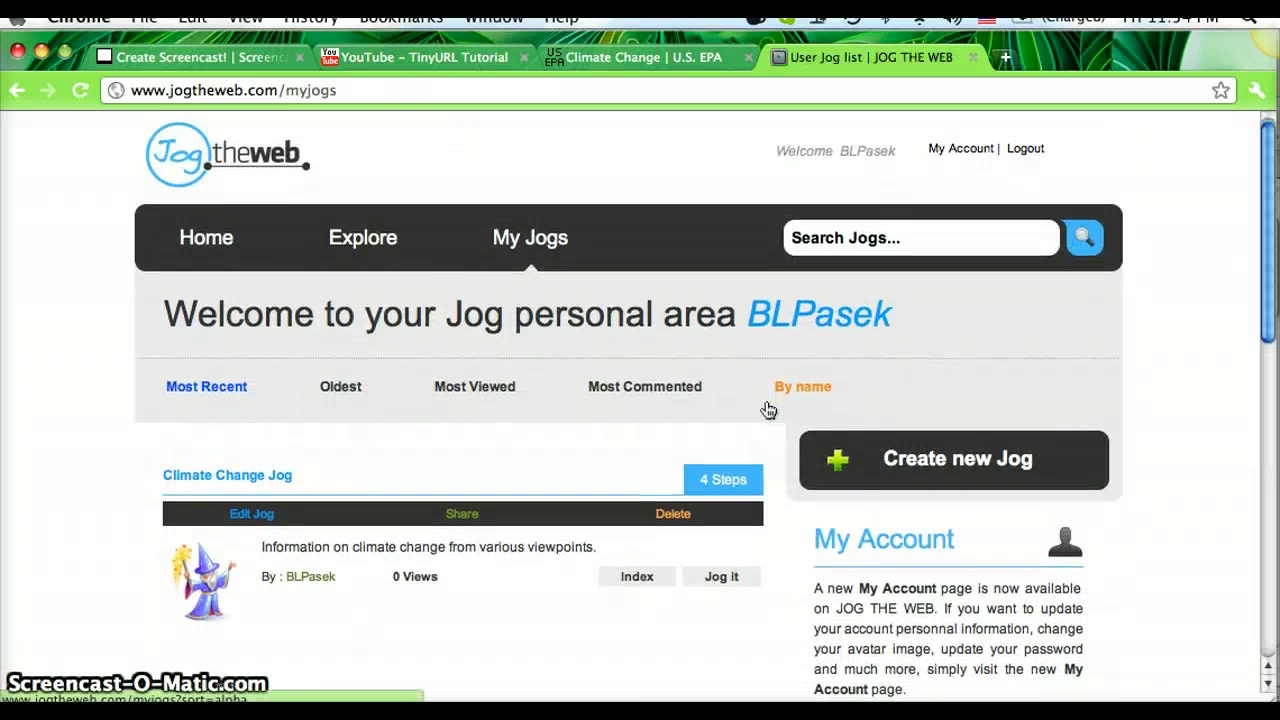
scroll(766, 409, down, 2)
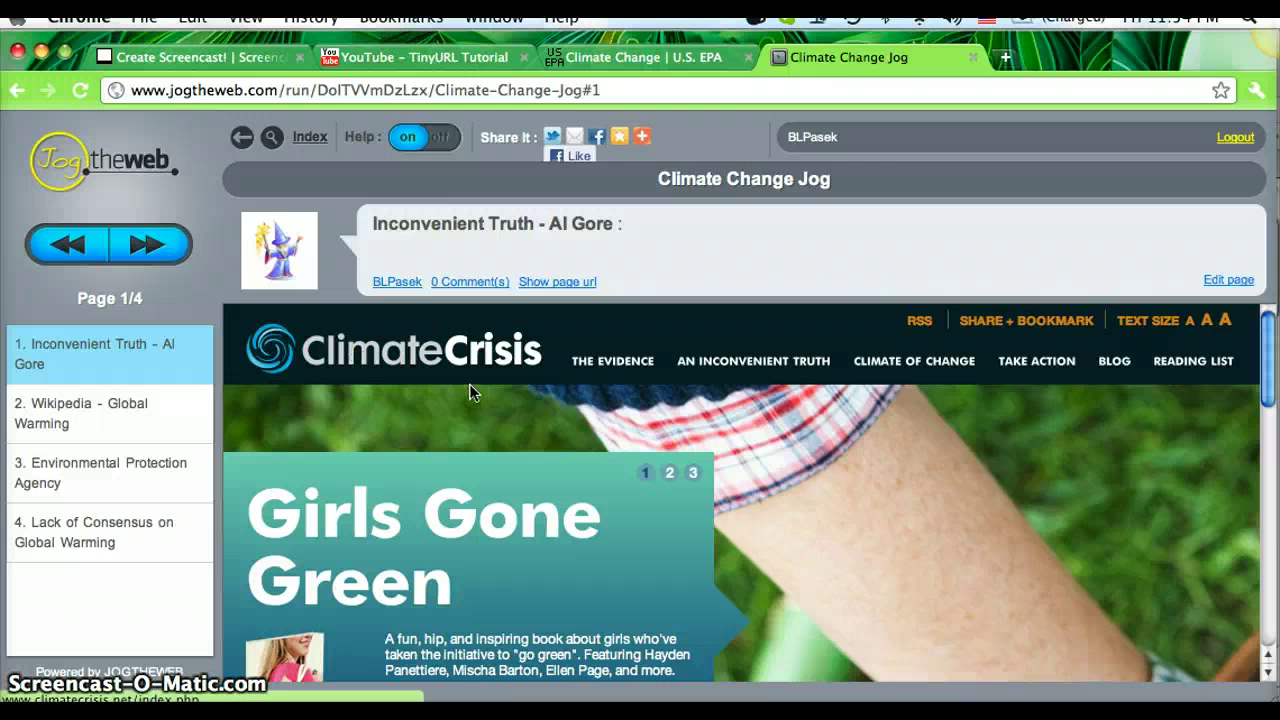
Step through jog pages 2, 3 and 4, then back to page 3.
click(131, 421)
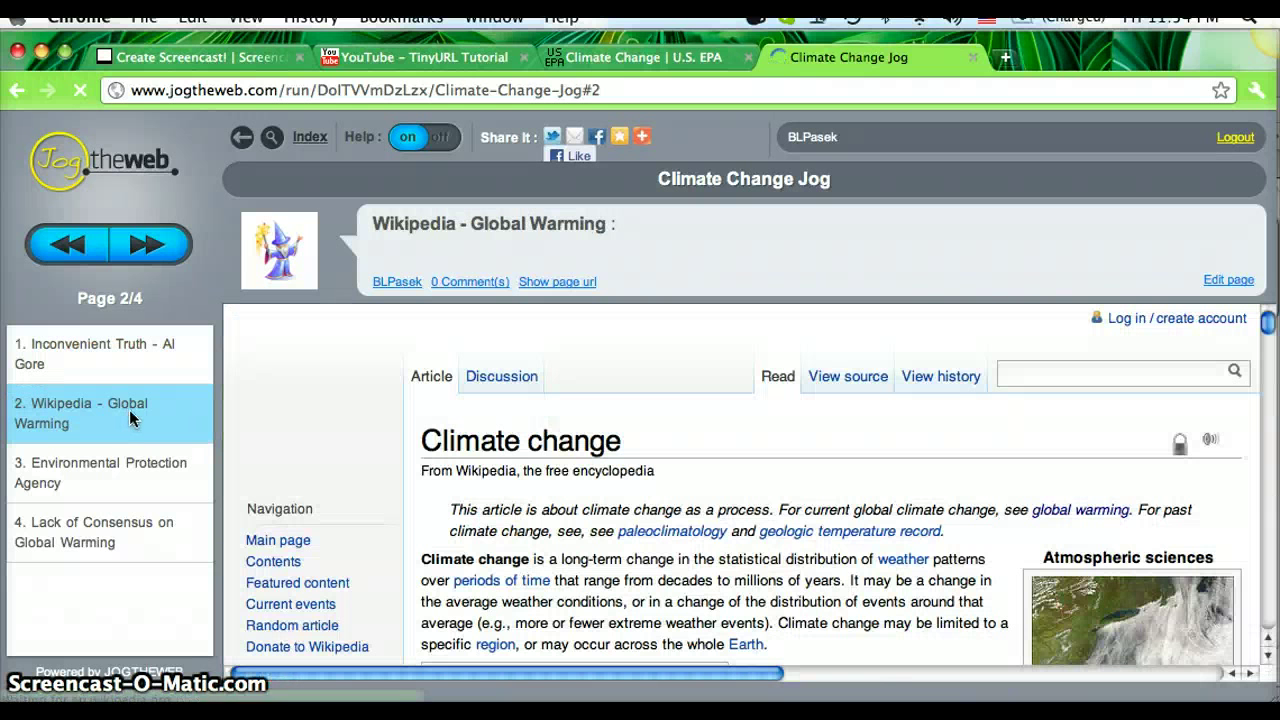
click(118, 462)
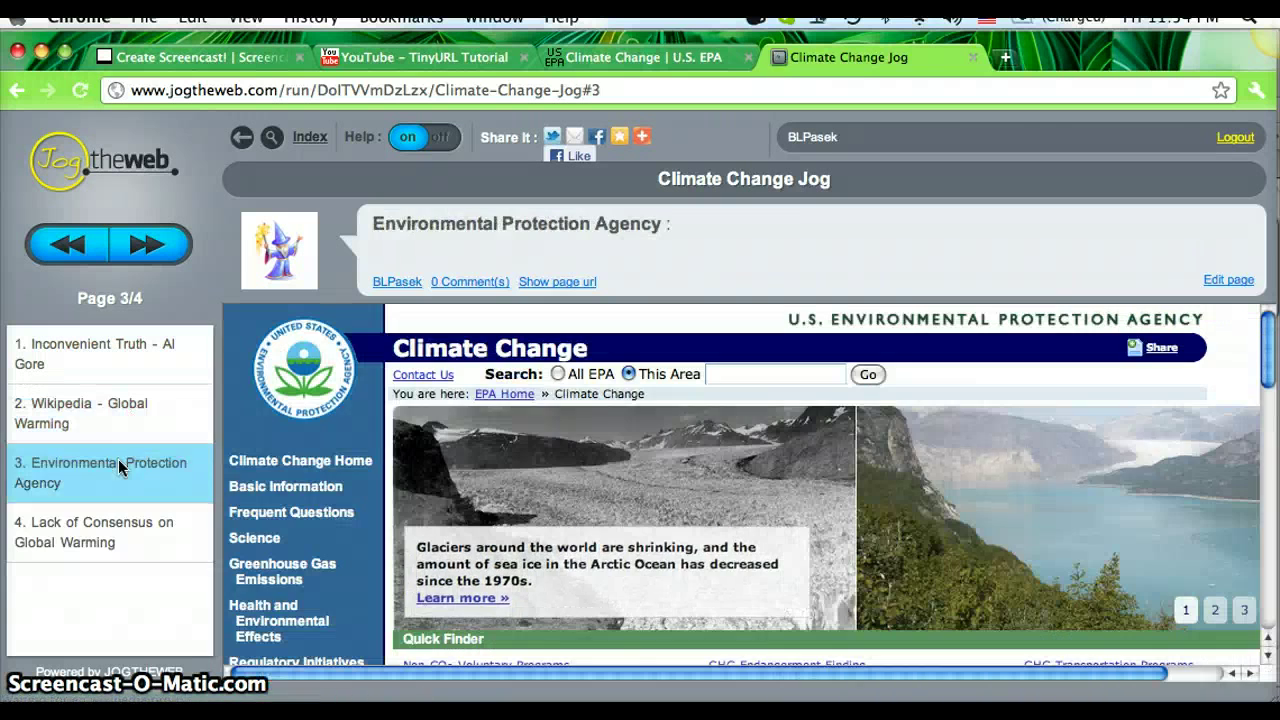
click(107, 542)
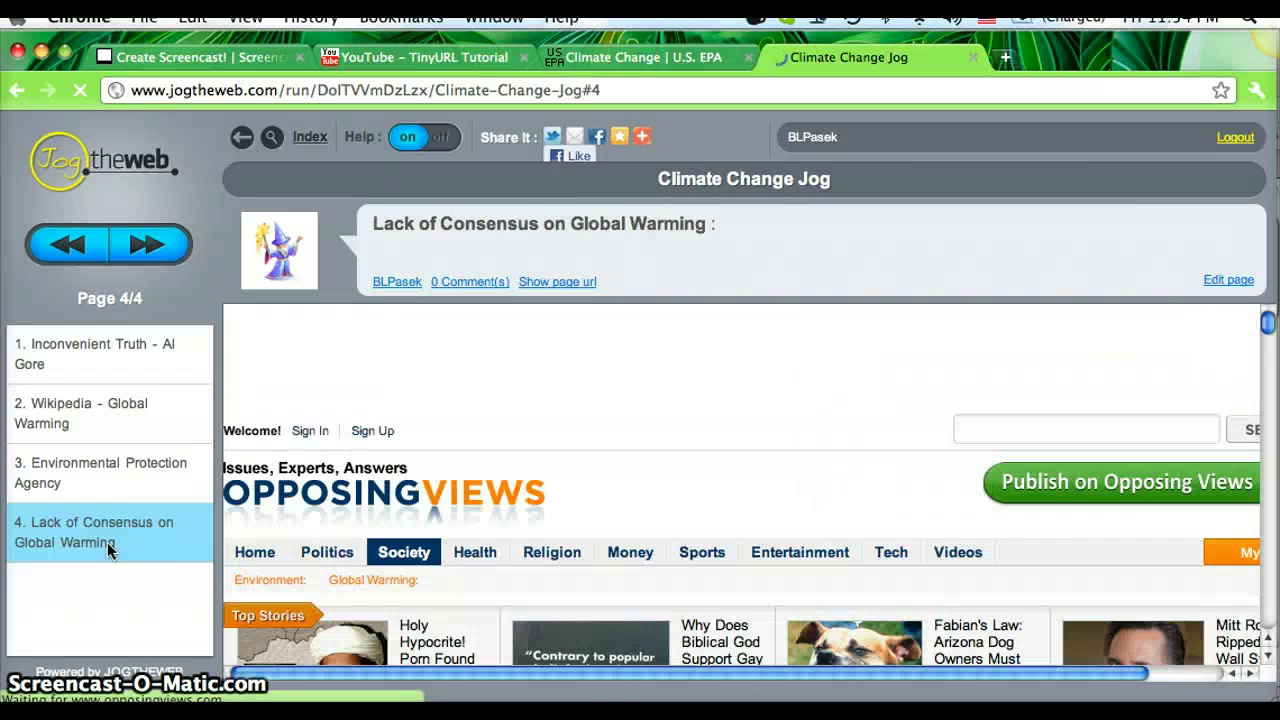
click(119, 457)
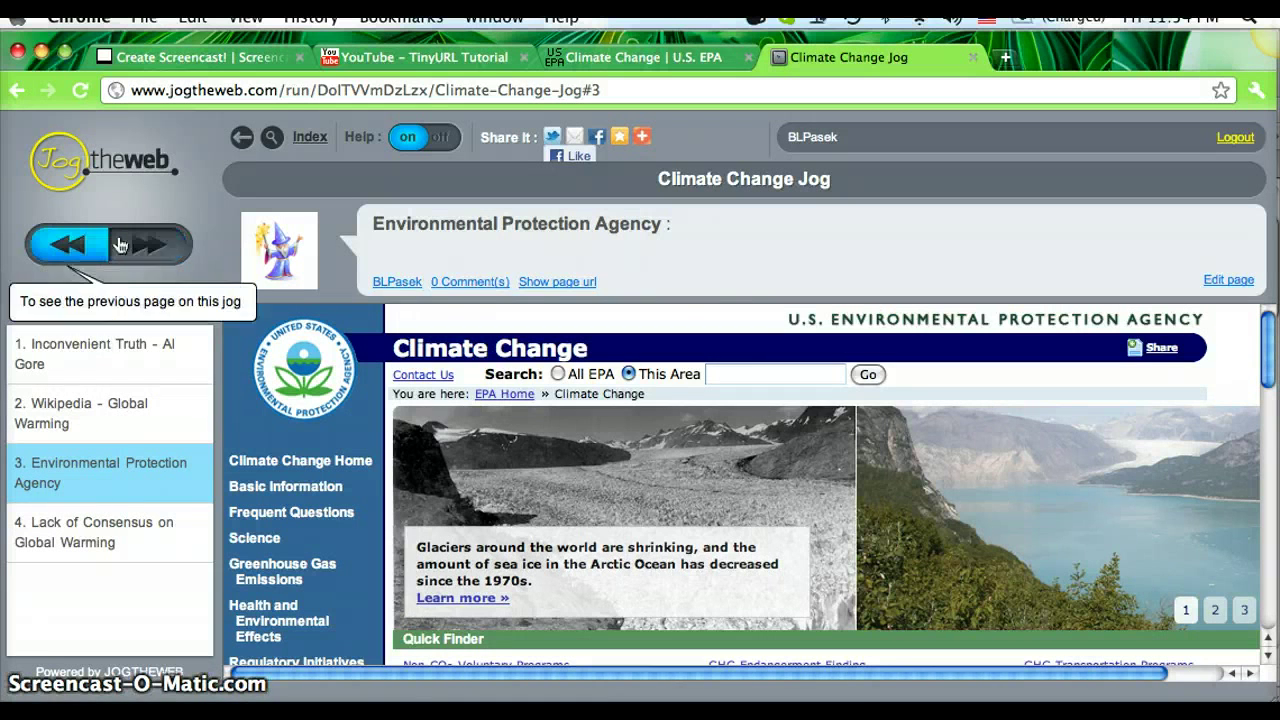
Return to the Wikipedia page and jump to its Orbital variations section.
click(86, 250)
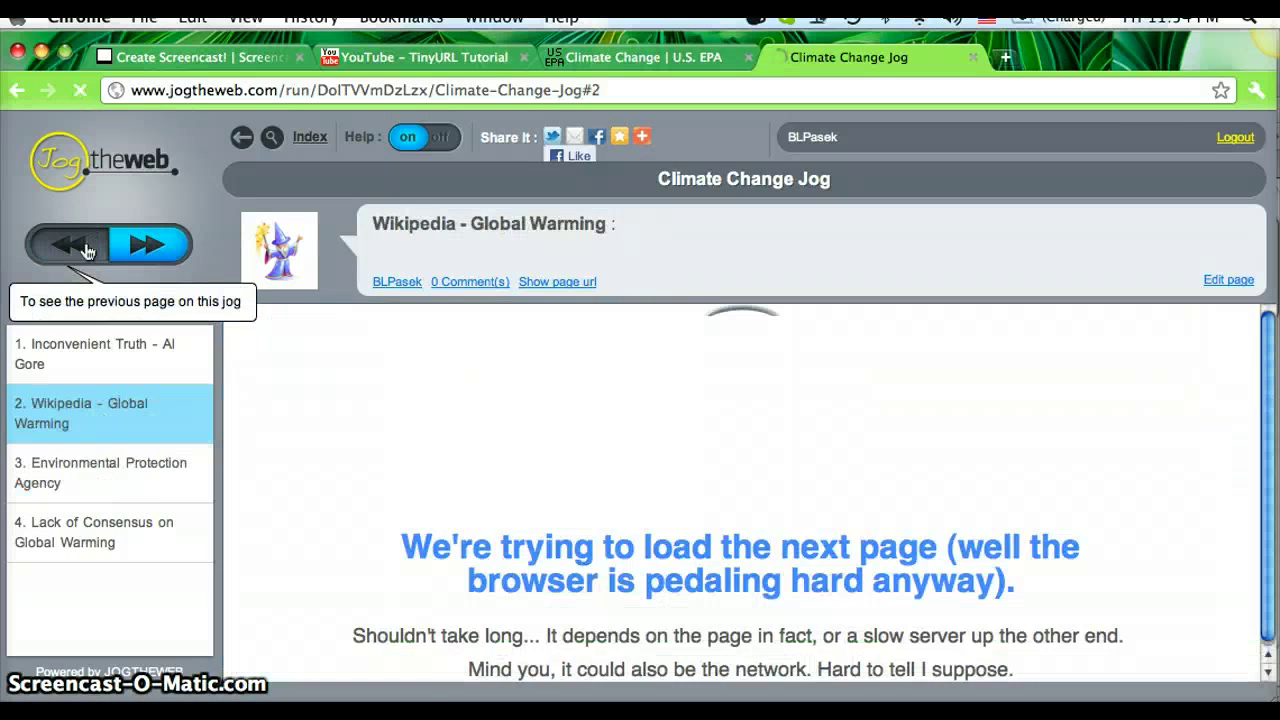
scroll(470, 440, down, 3)
scroll(474, 447, down, 3)
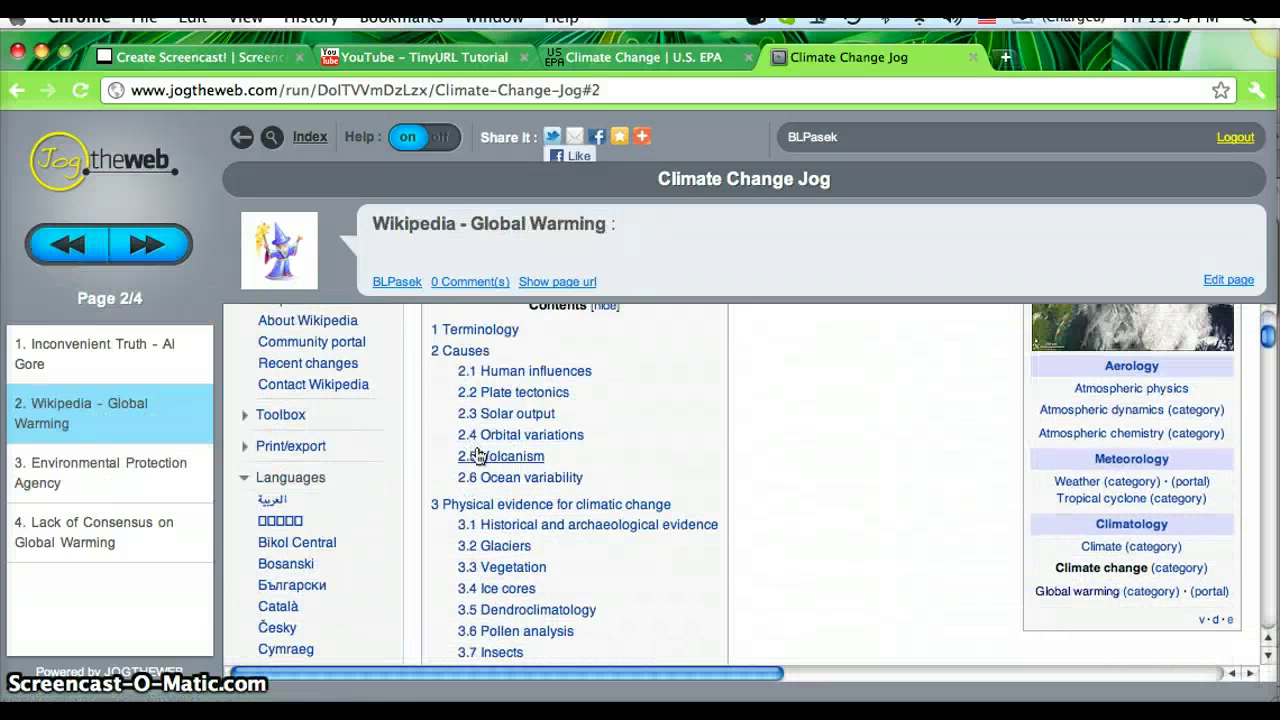
click(486, 443)
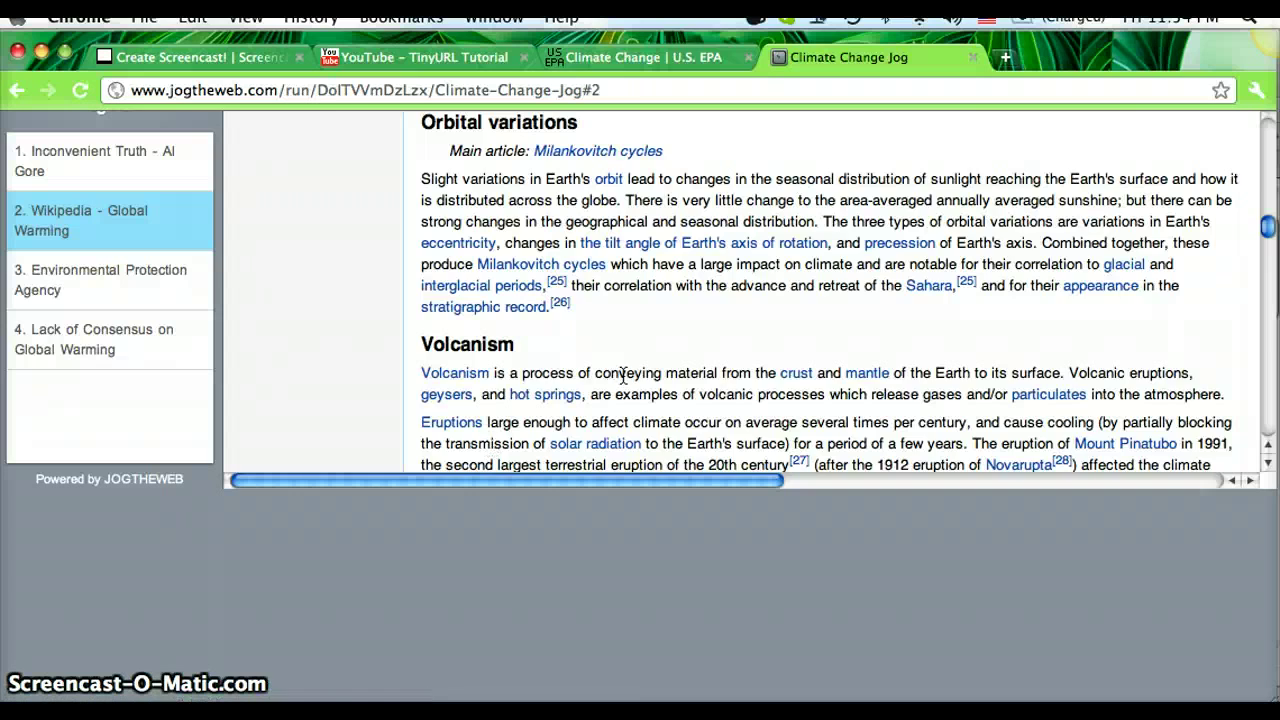
Jump to the Ocean variability section of the Wikipedia page.
scroll(622, 376, up, 15)
scroll(575, 375, up, 10)
scroll(540, 370, down, 2)
click(541, 362)
View page 4, Lack of Consensus on Global Warming.
click(101, 340)
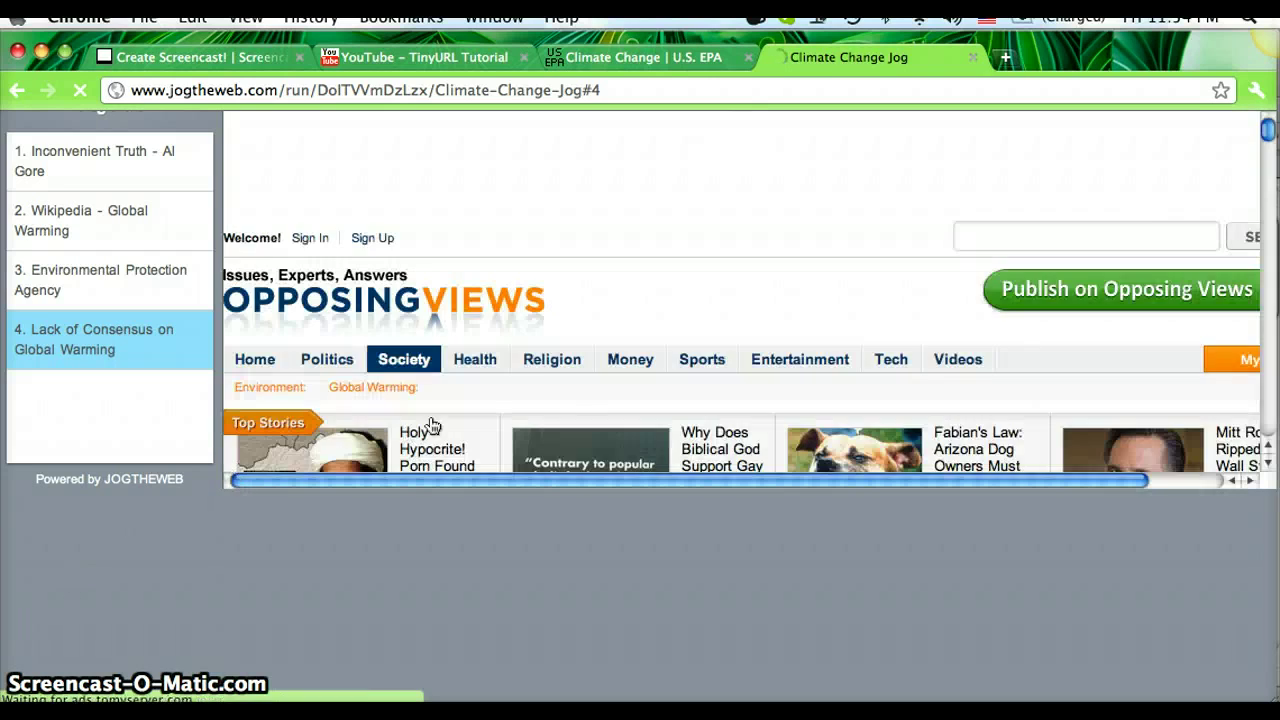
scroll(424, 417, down, 10)
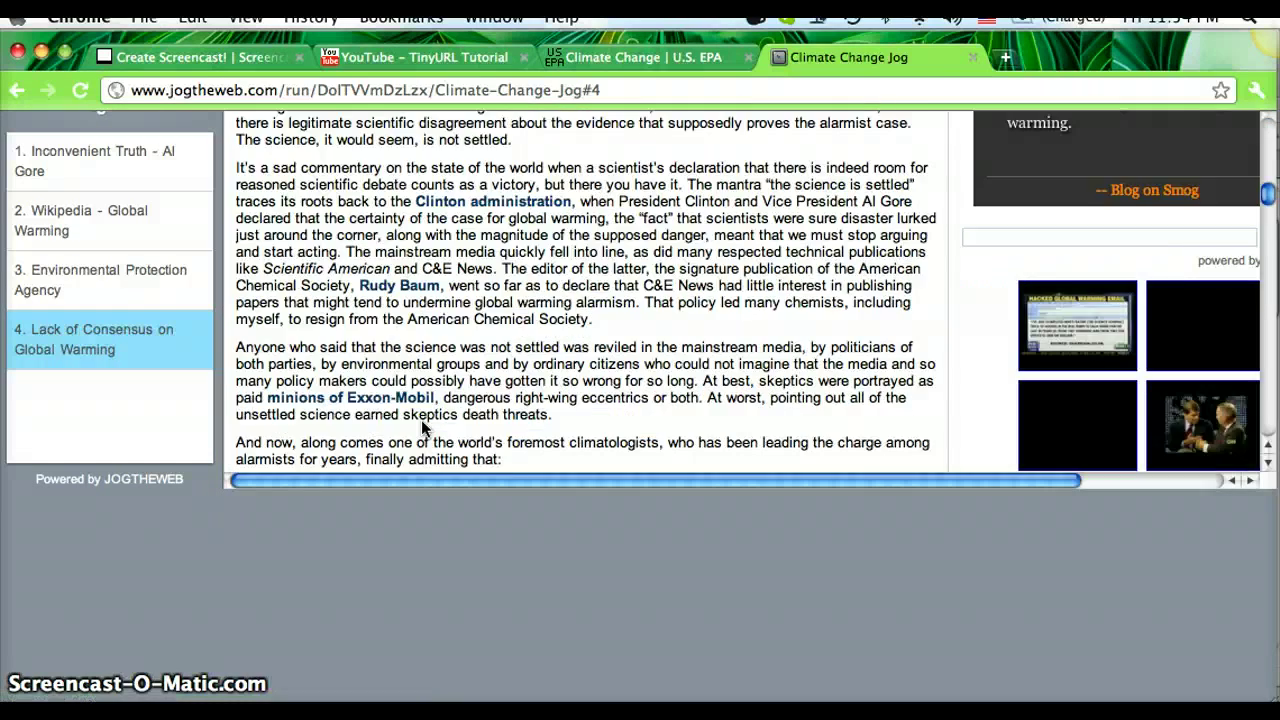
scroll(421, 424, down, 5)
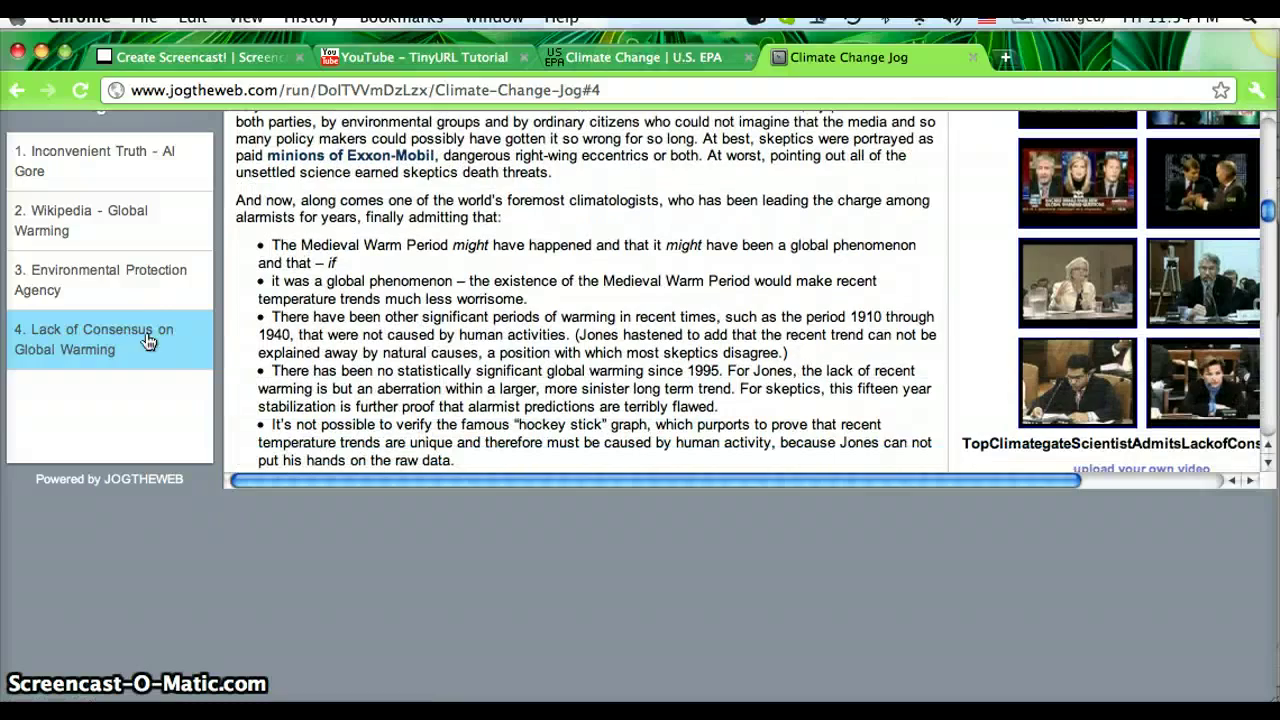
Open page 3 (EPA), visit its Science section, then return to Climate Change Home.
click(149, 287)
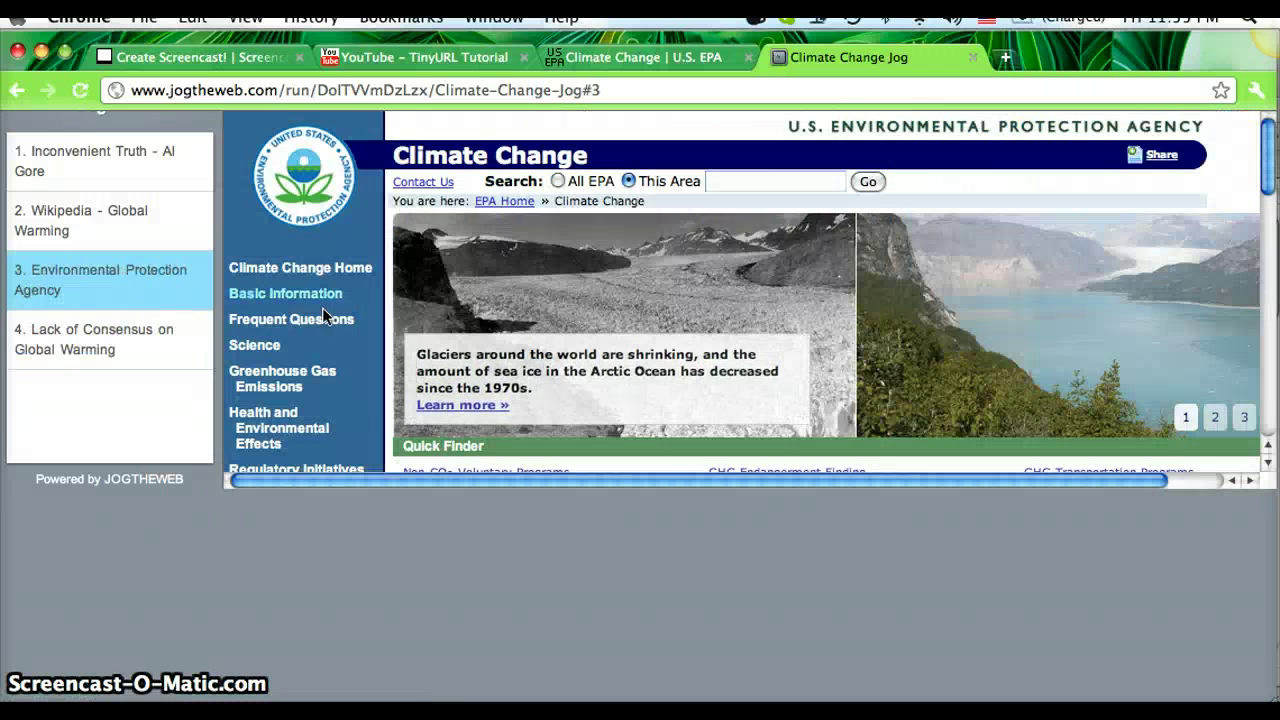
click(256, 345)
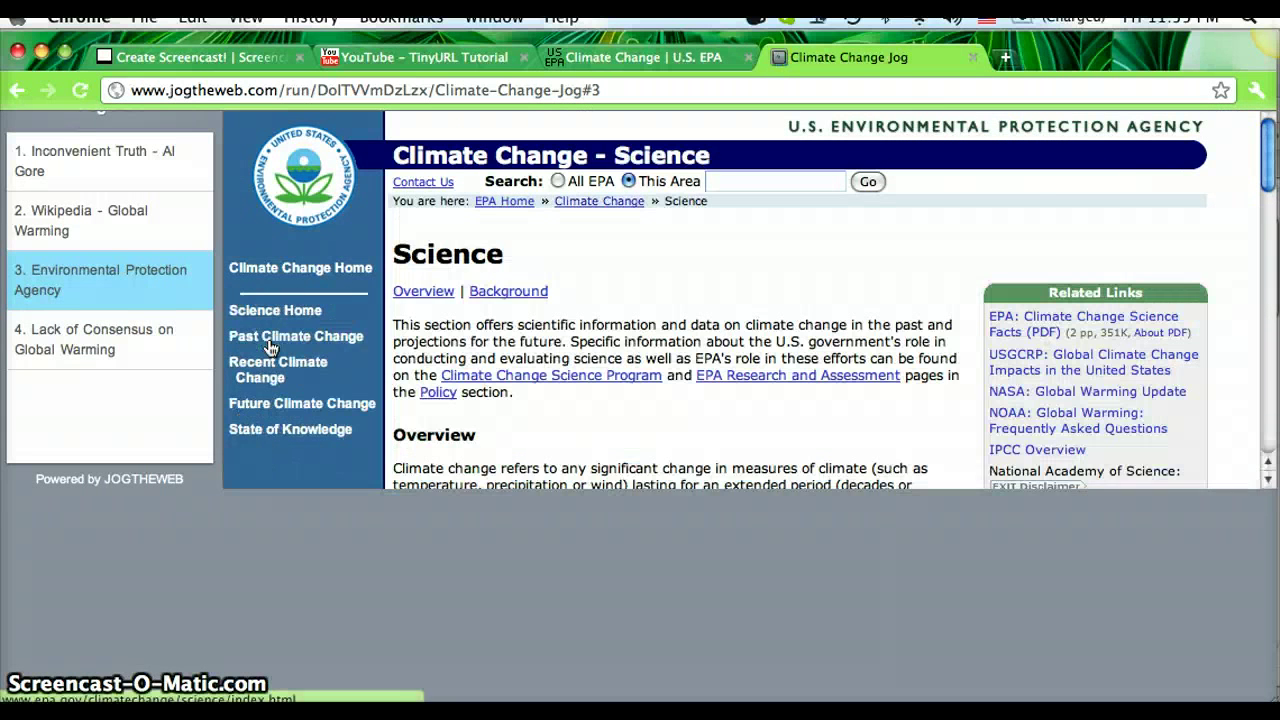
click(294, 268)
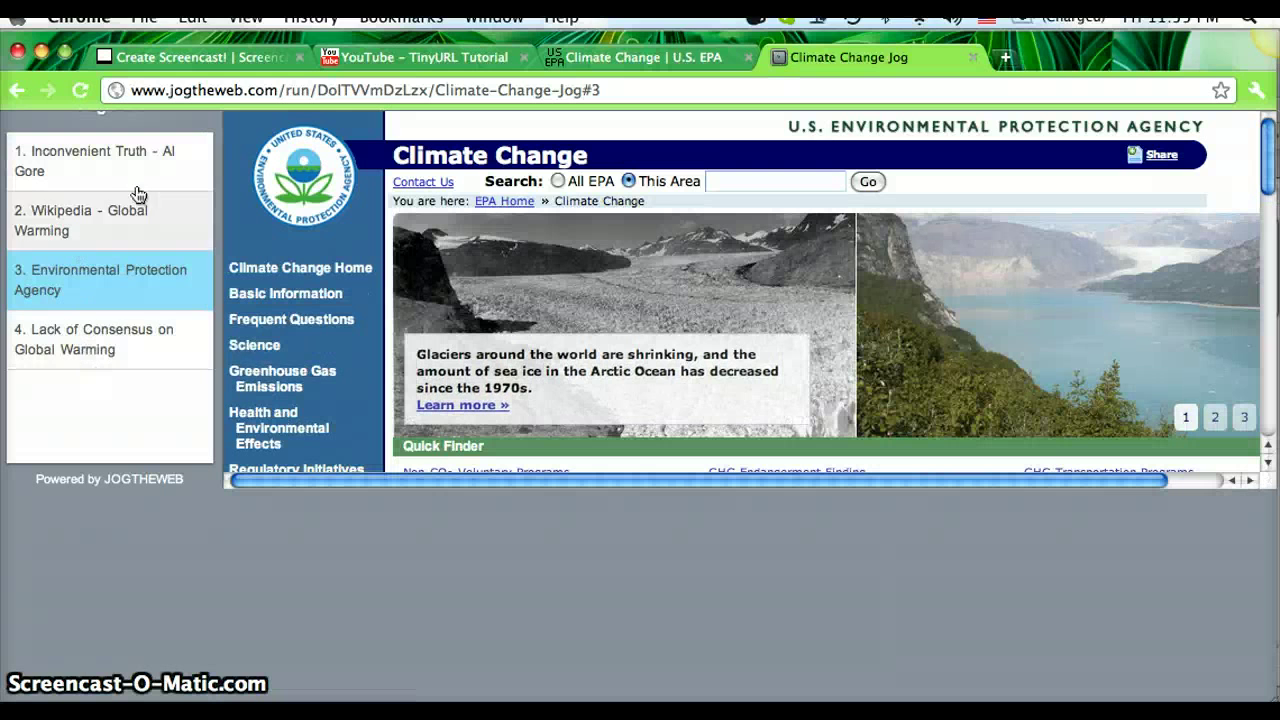